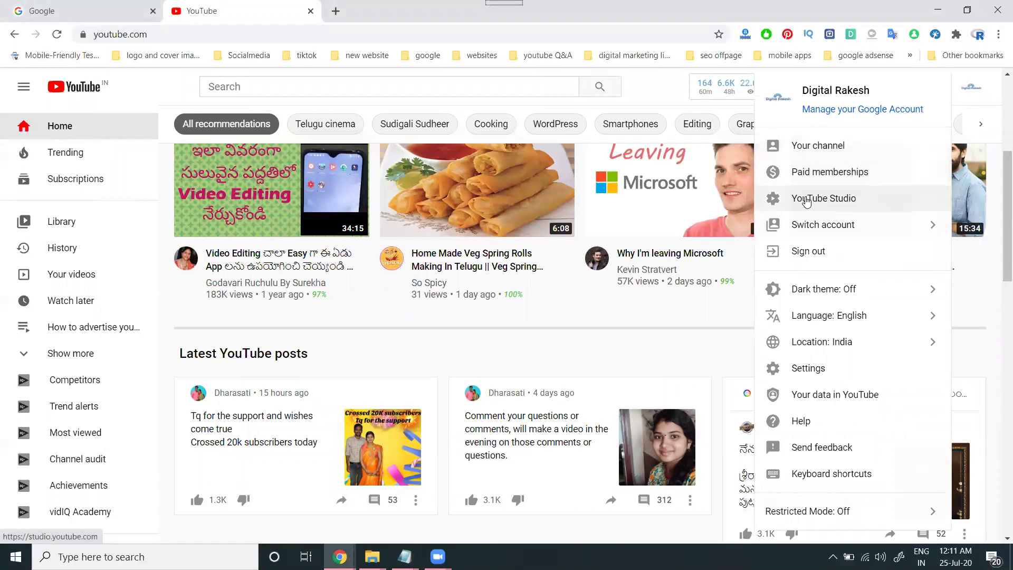
pyautogui.rightClick(830, 198)
pyautogui.click(836, 206)
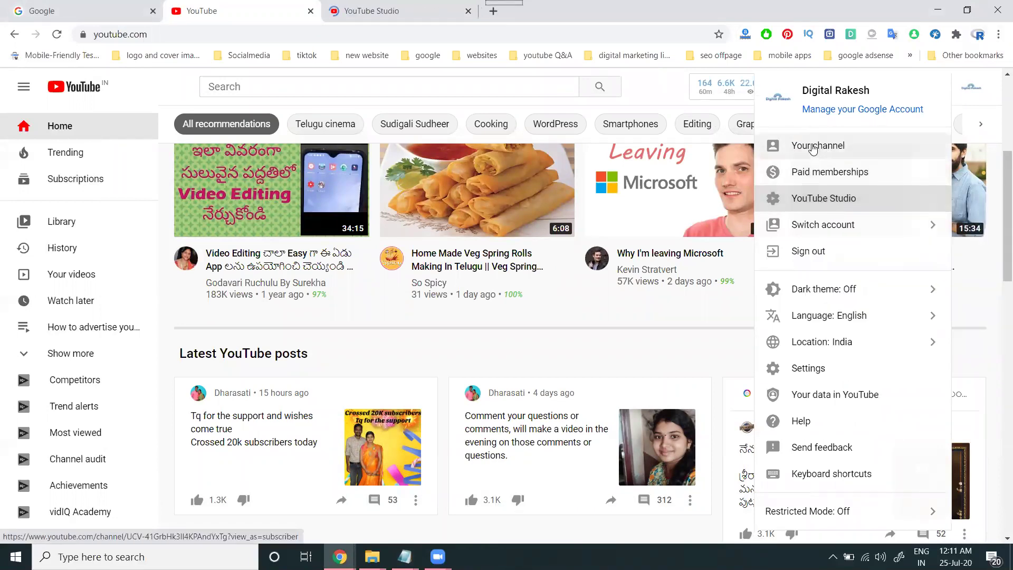
pyautogui.click(423, 10)
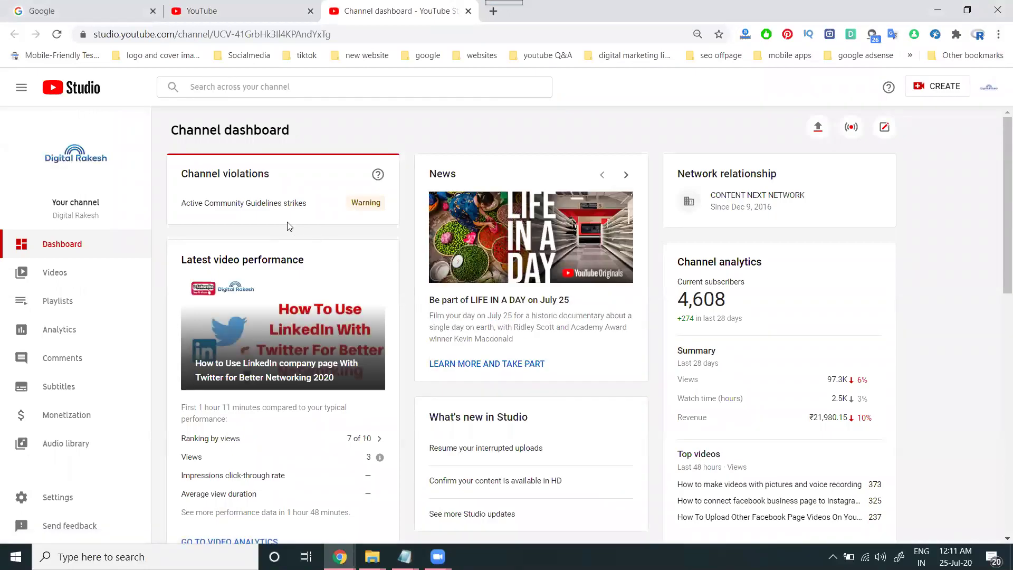
pyautogui.click(213, 11)
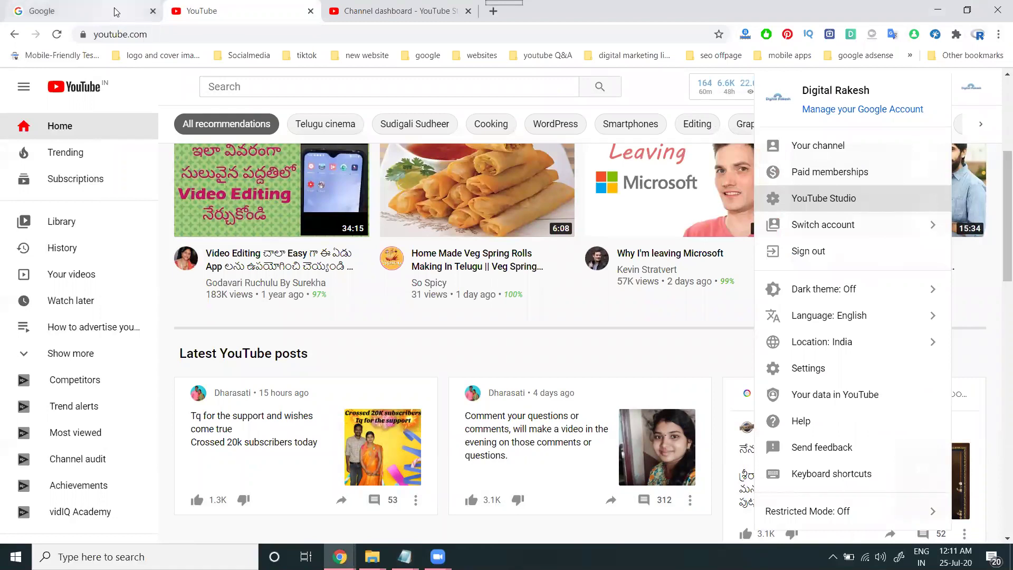
pyautogui.click(185, 87)
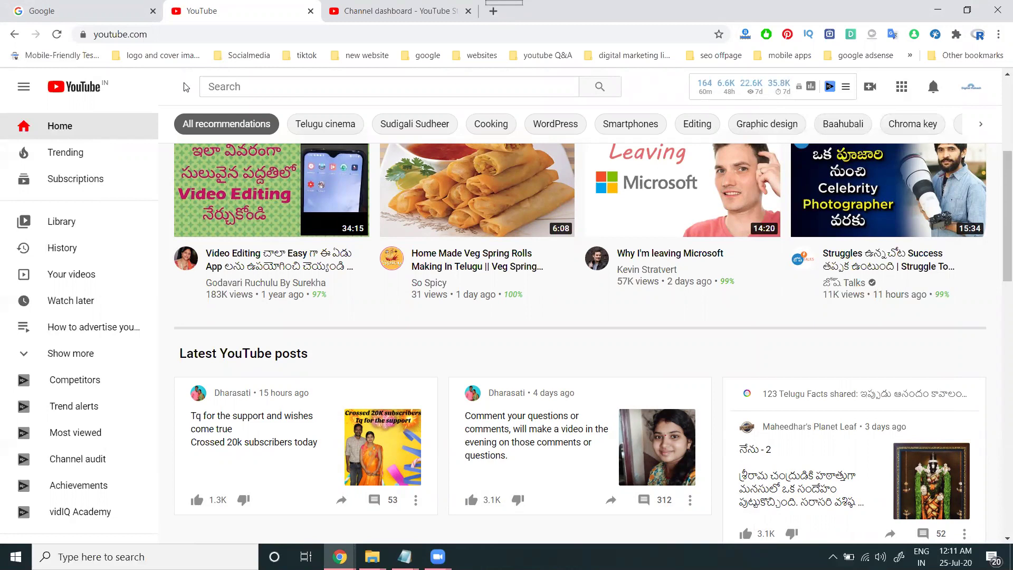
pyautogui.click(335, 20)
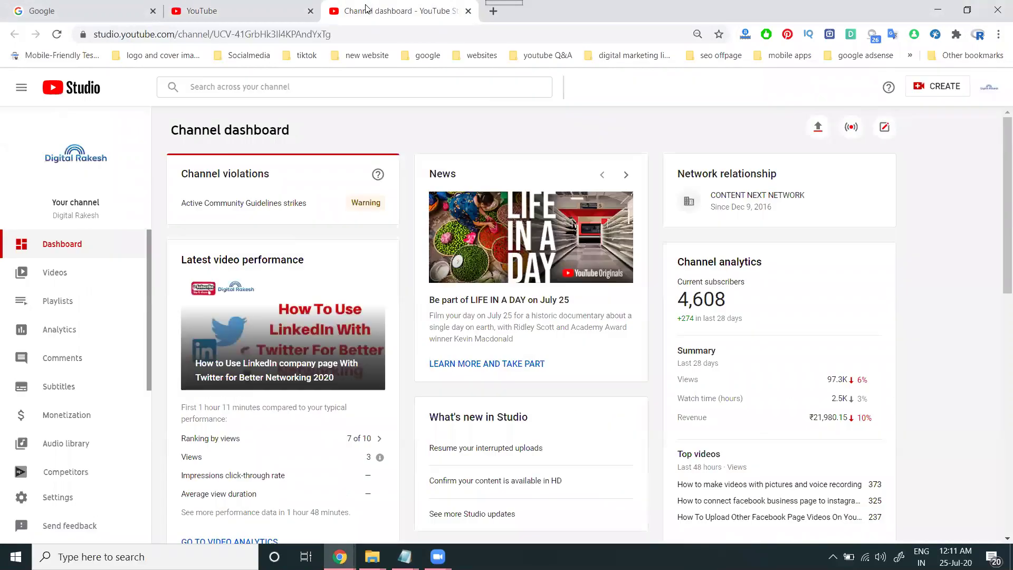
# Open the LinkedIn networking video's Monetization page and review its overlay, sponsored-card, skippable and non-skippable ads
pyautogui.click(83, 272)
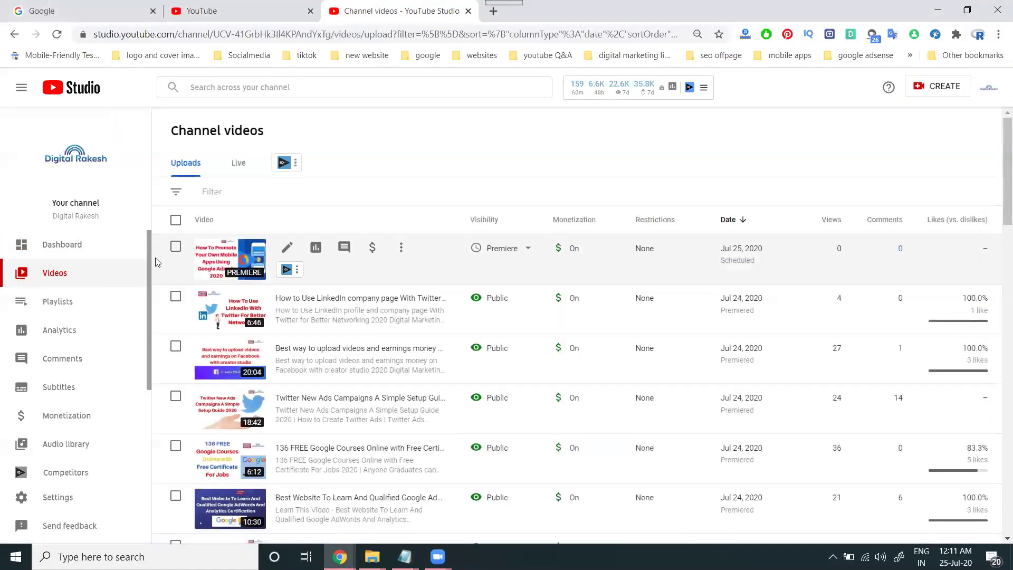
pyautogui.scroll(-1, 208, 274)
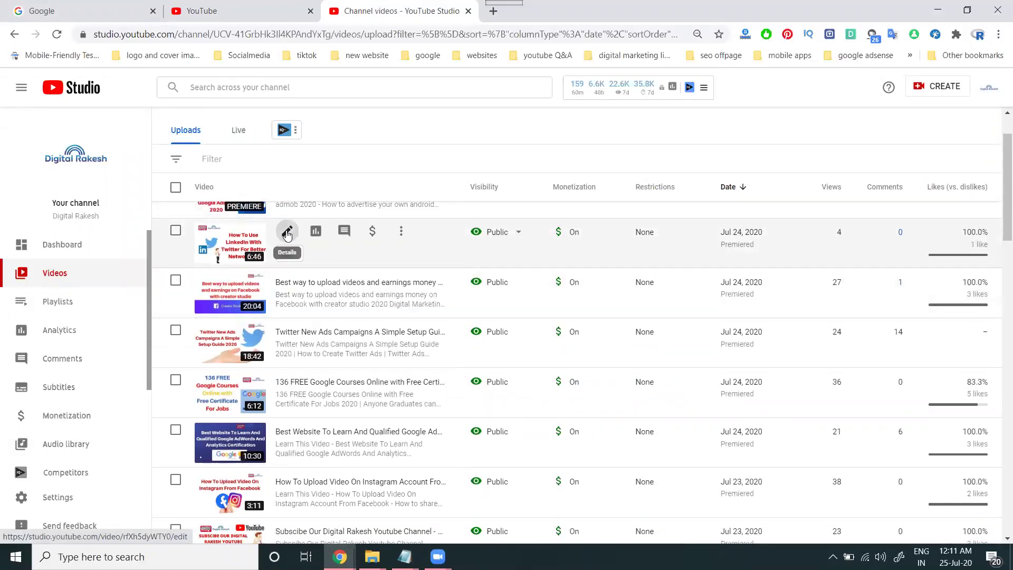
pyautogui.click(287, 233)
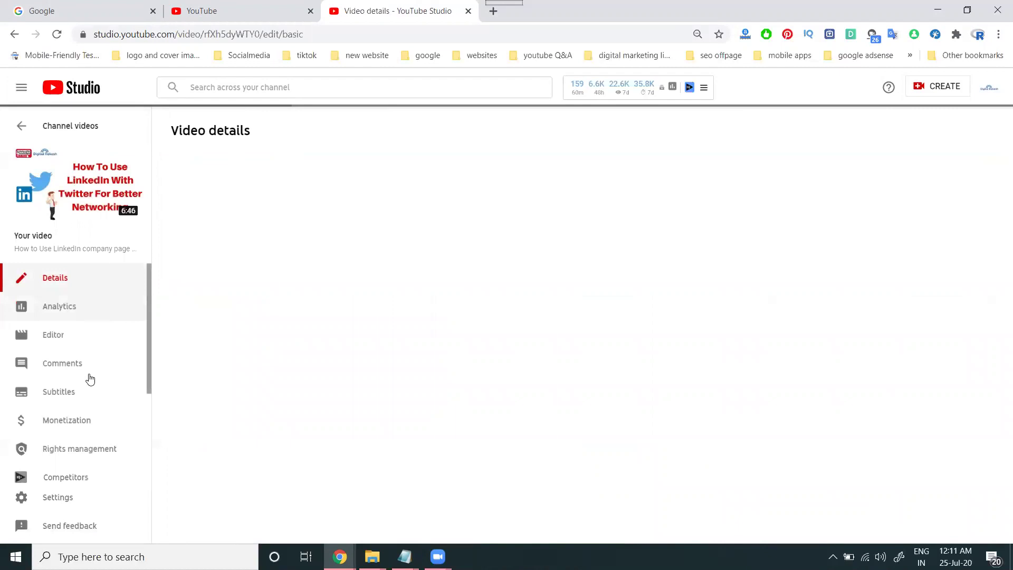
pyautogui.click(82, 420)
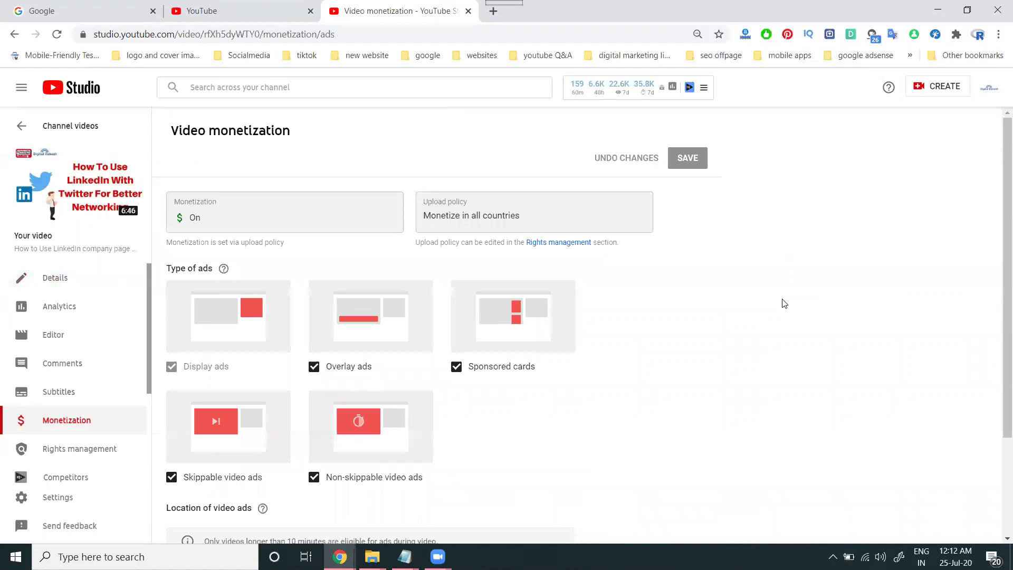
pyautogui.scroll(-1, 780, 303)
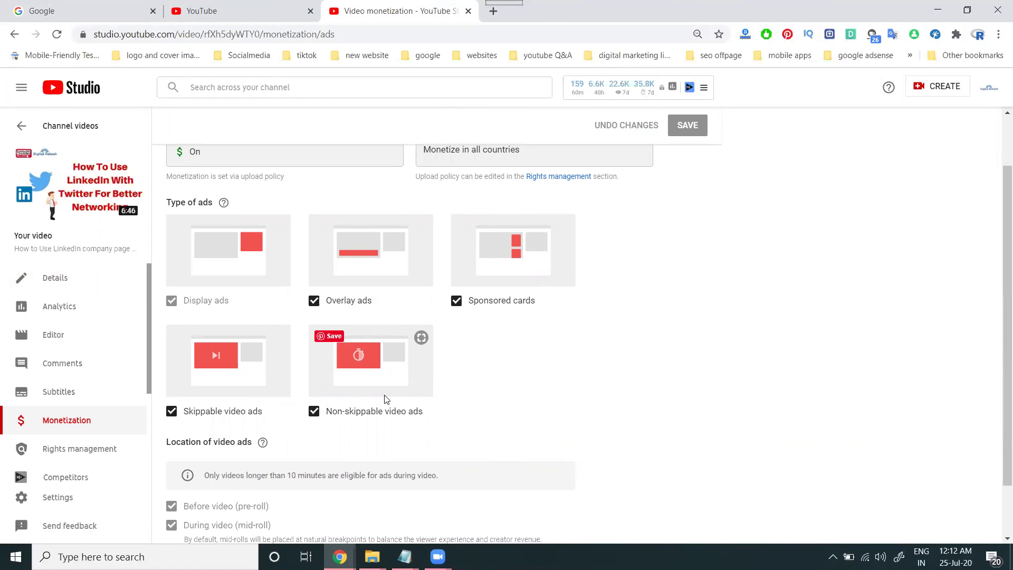
pyautogui.scroll(-1, 530, 385)
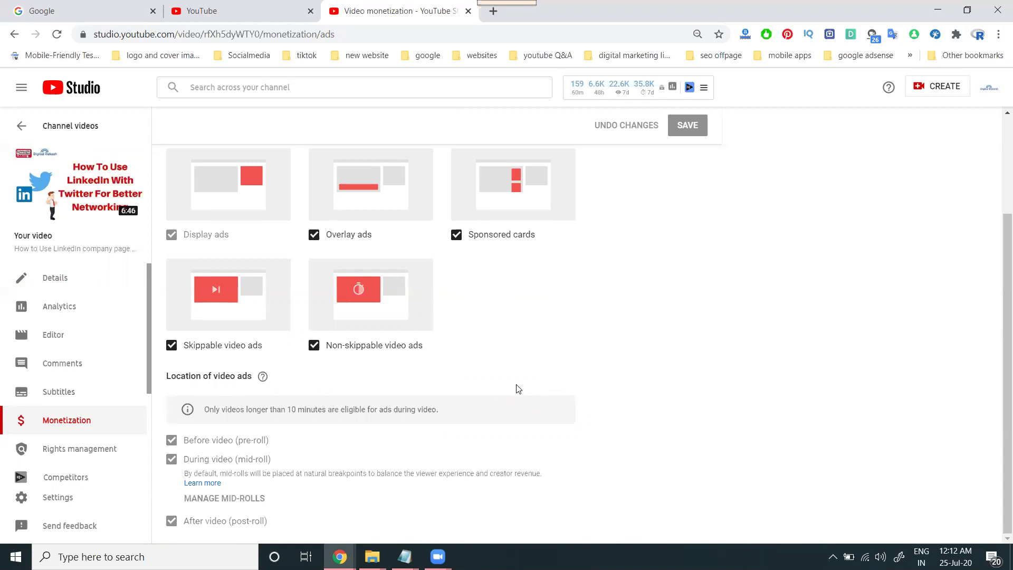
# Open the Veg Spring Rolls video from the home feed in a new tab and switch to it
pyautogui.click(238, 10)
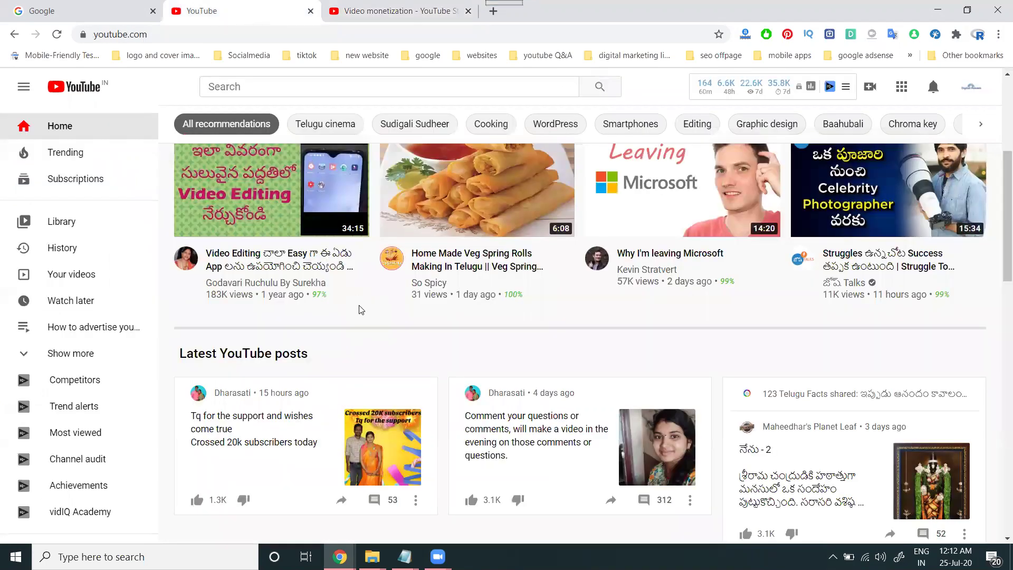
pyautogui.middleClick(477, 190)
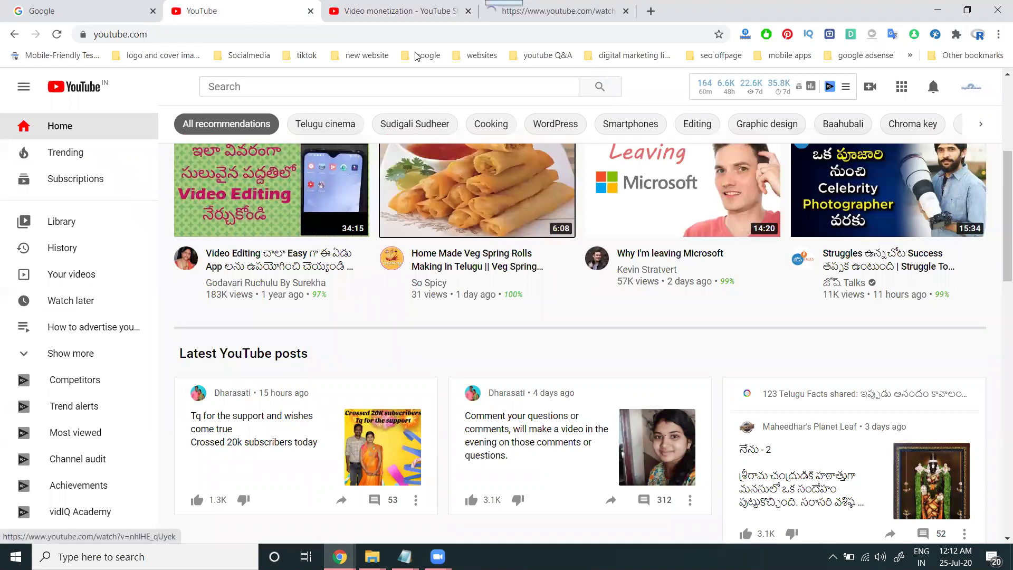
pyautogui.click(554, 13)
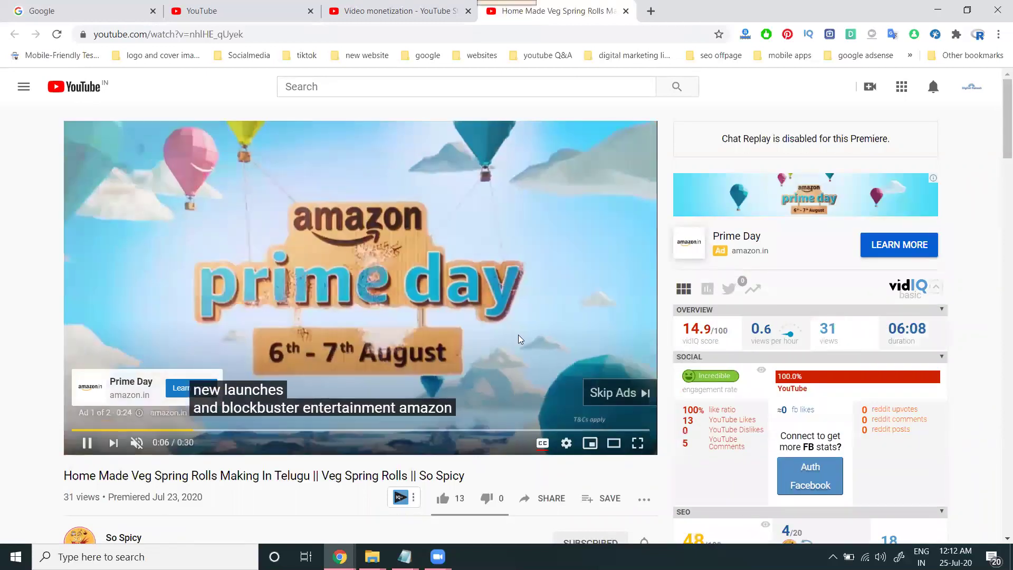
pyautogui.click(606, 396)
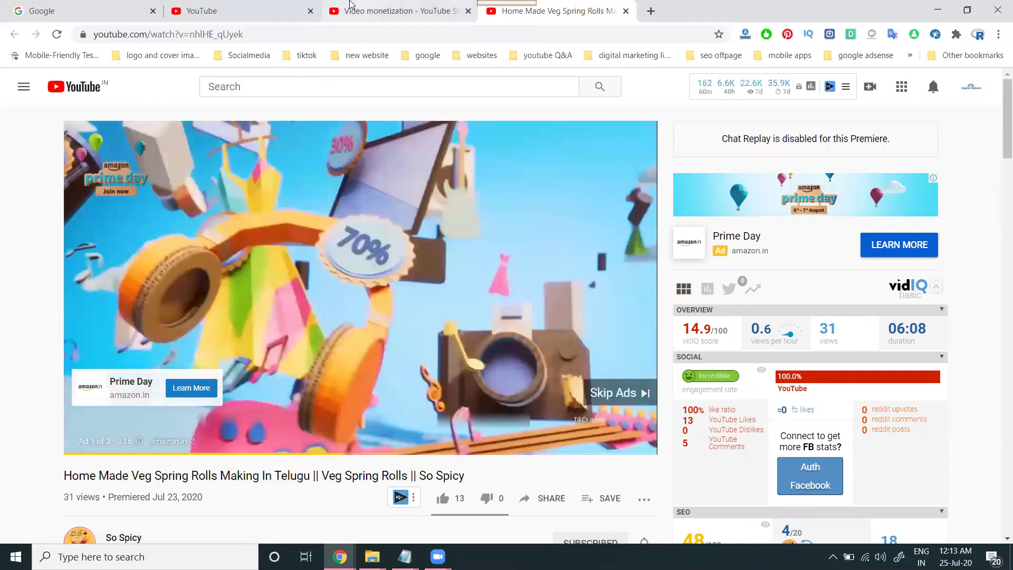
# Skip the Amazon ad so the spring rolls video plays, then return to the home feed
pyautogui.click(350, 5)
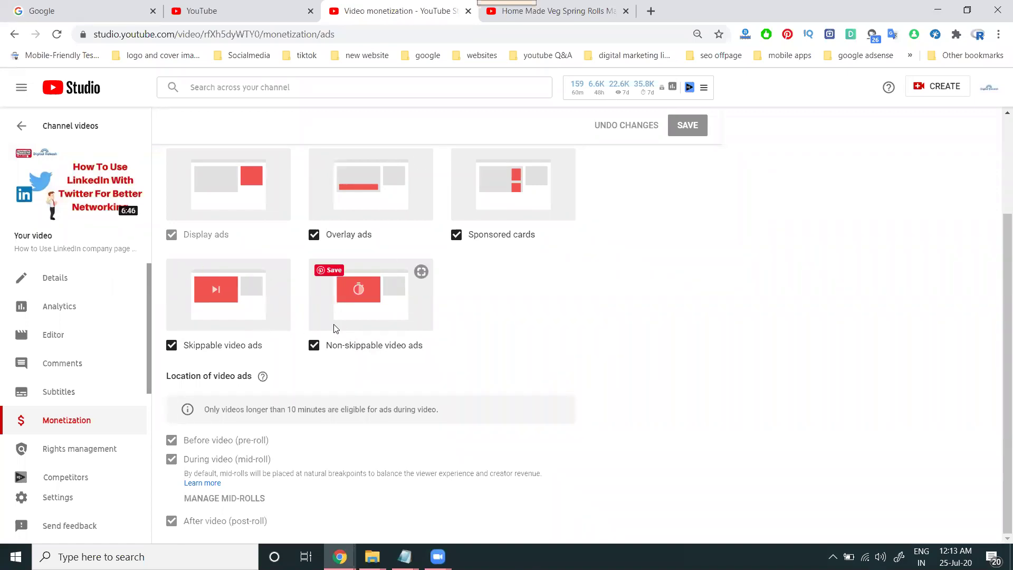
pyautogui.click(574, 10)
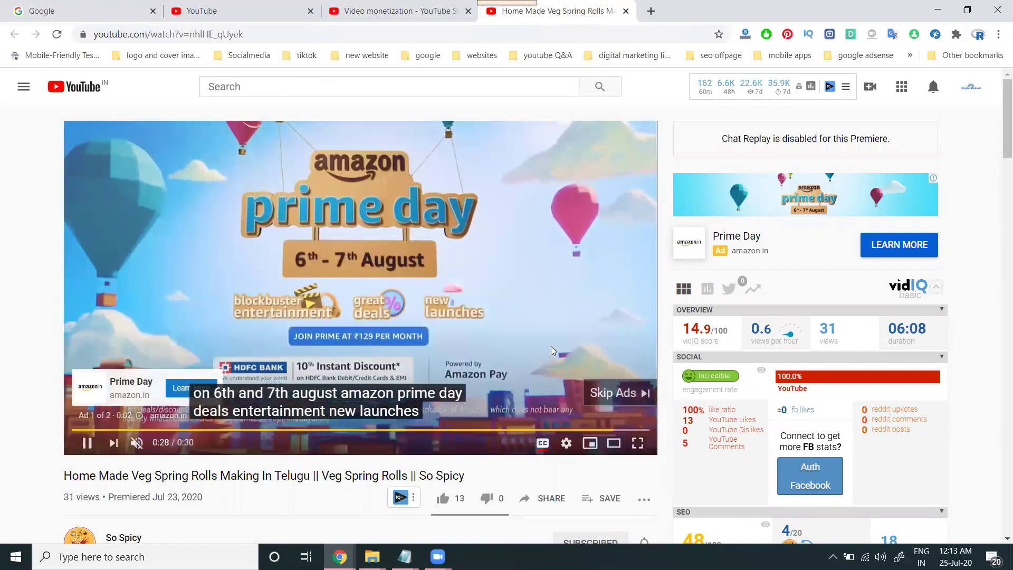
pyautogui.click(615, 398)
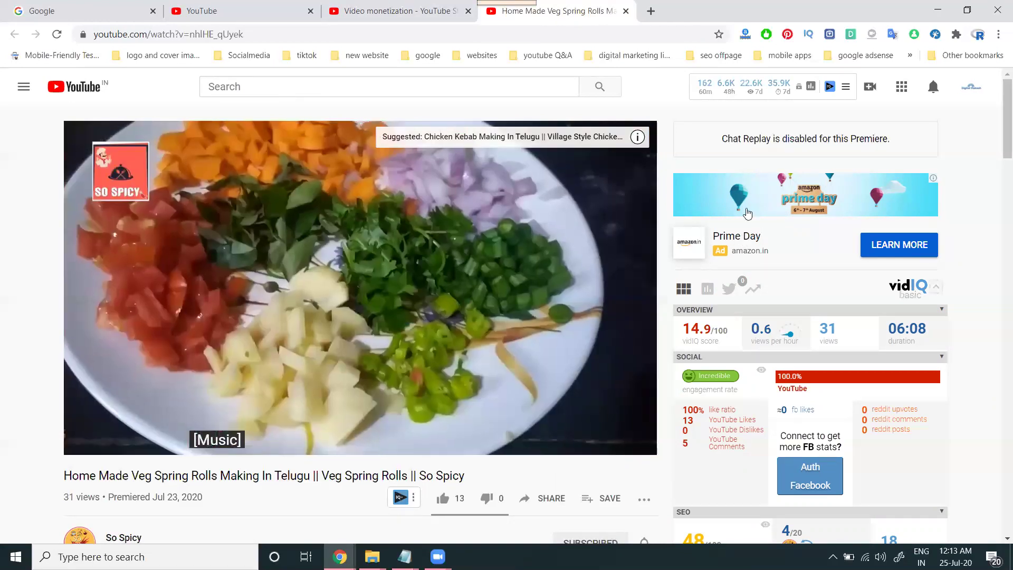
pyautogui.click(419, 18)
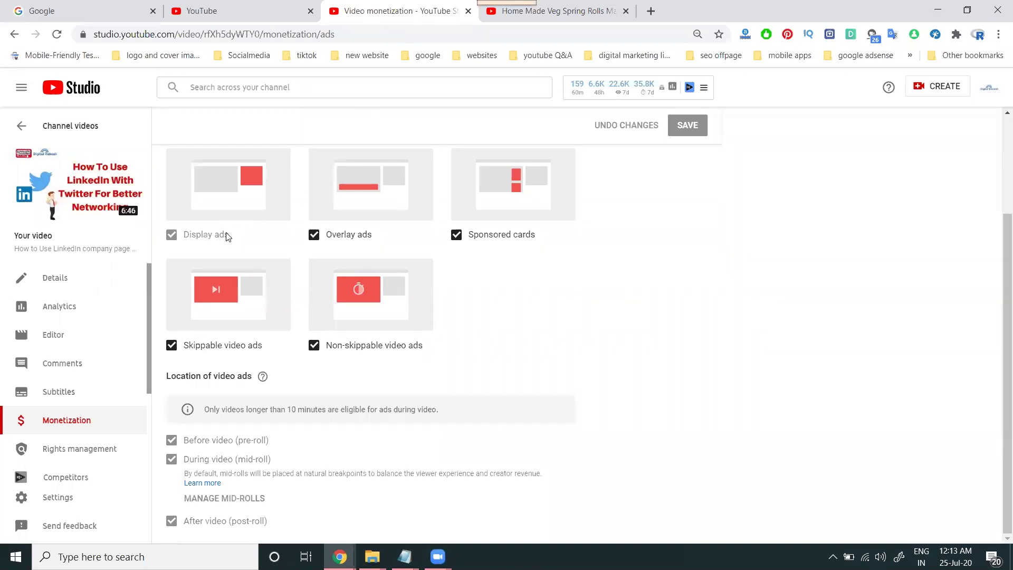
pyautogui.click(525, 13)
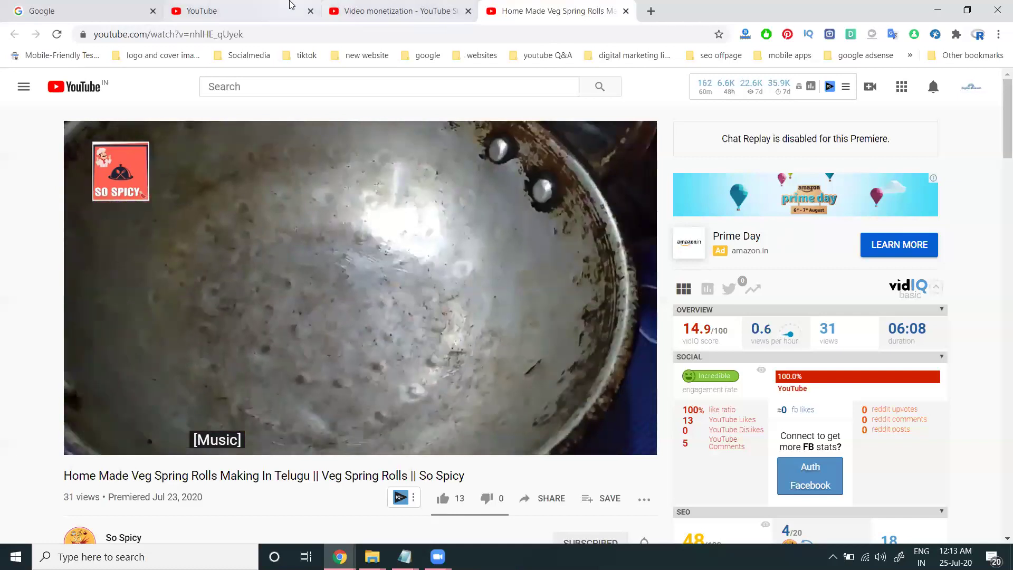
pyautogui.click(291, 5)
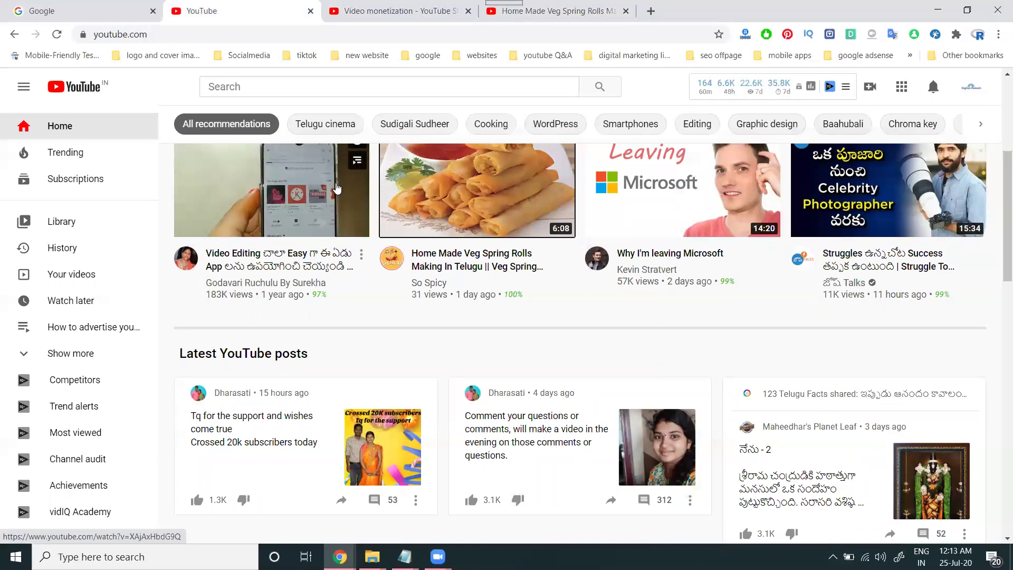
# Return to the Studio channel videos list and close the spring rolls video tab
pyautogui.click(384, 11)
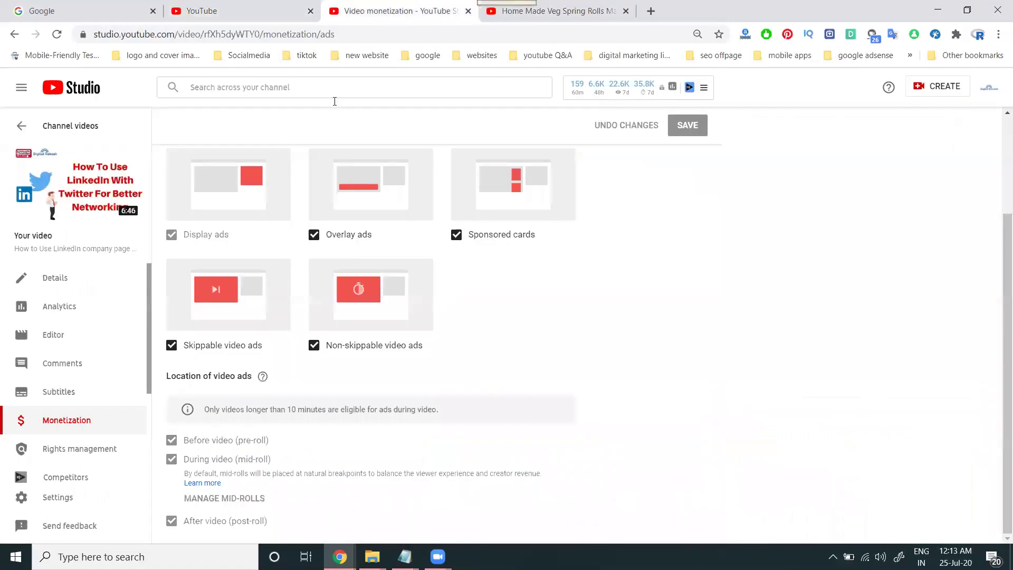
pyautogui.click(23, 127)
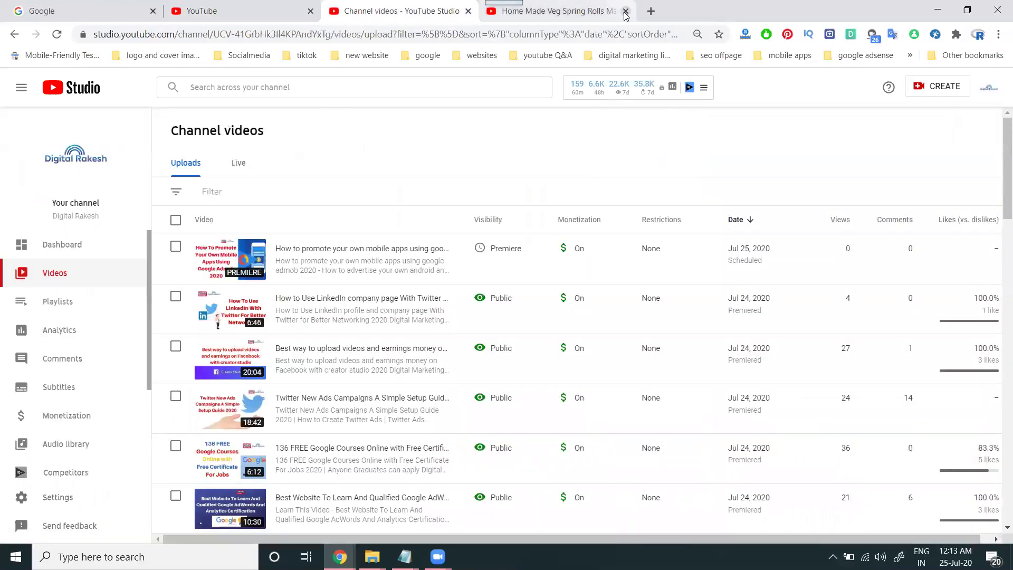
pyautogui.click(625, 12)
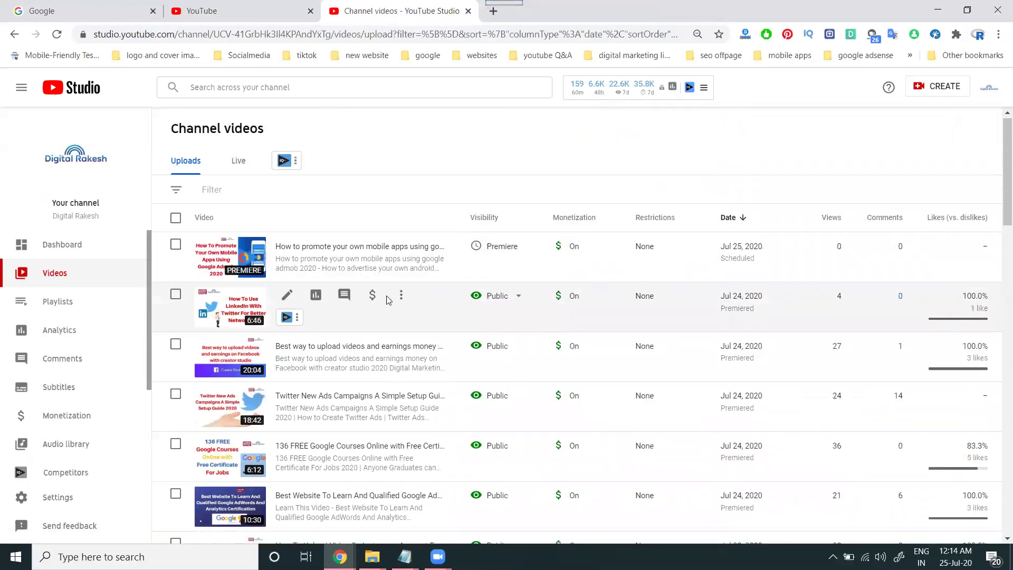
# View the Facebook creator studio 'Best way to upload video' on YouTube from its options menu
pyautogui.scroll(-1, 387, 300)
pyautogui.click(401, 282)
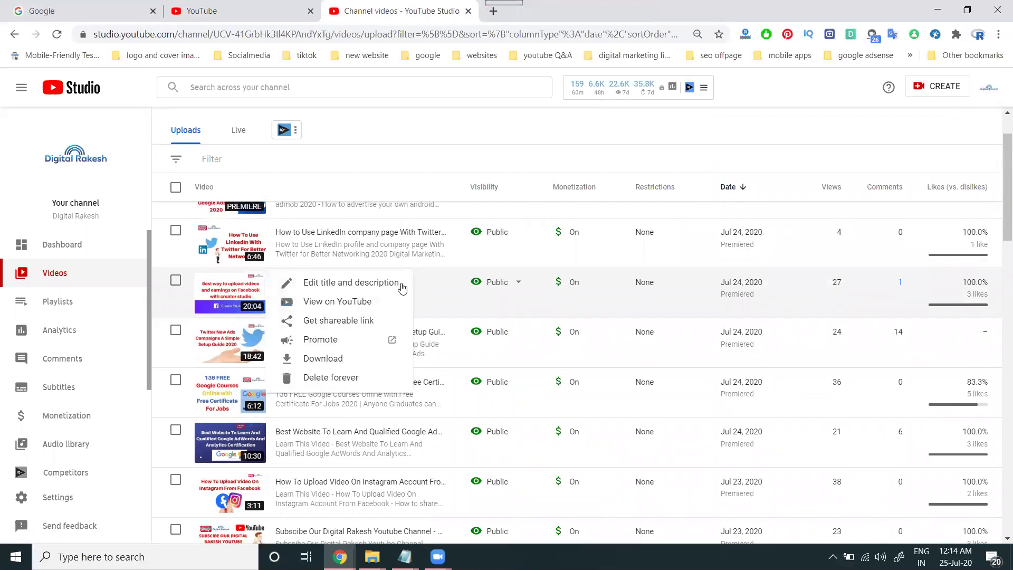
pyautogui.click(369, 305)
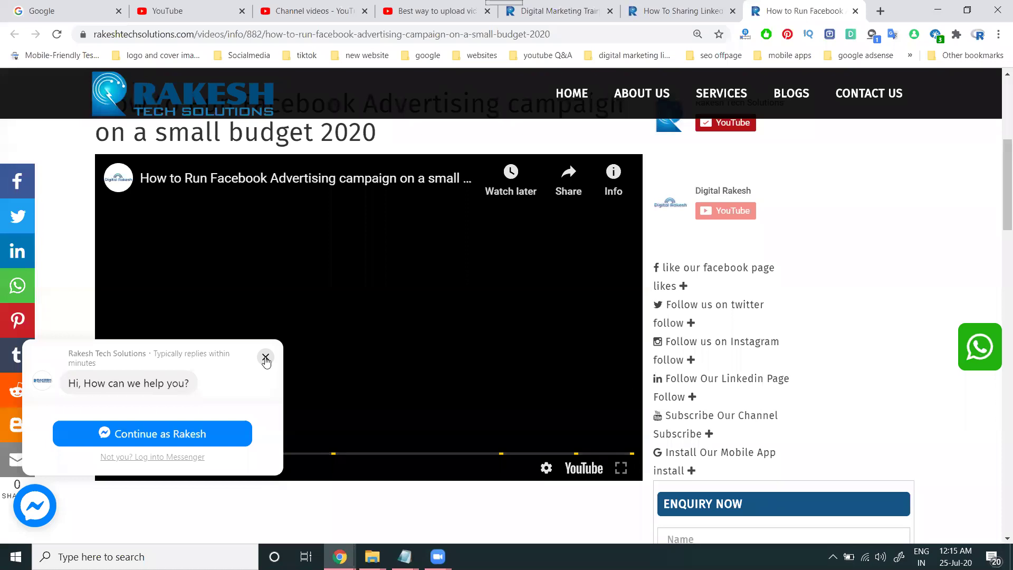
# Dismiss the Messenger chat popup and switch to the LinkedIn-posts-on-Twitter video page
pyautogui.click(266, 358)
pyautogui.scroll(-1, 275, 382)
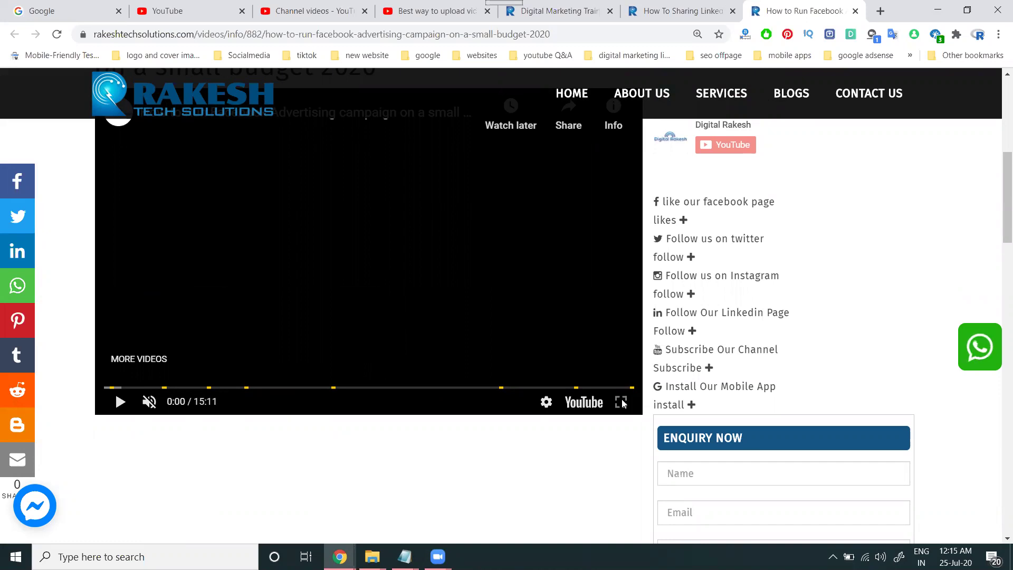
pyautogui.click(674, 14)
# Close the Messenger popup and More videos panel, play the LinkedIn video, then return to the Facebook advertising page
pyautogui.click(265, 358)
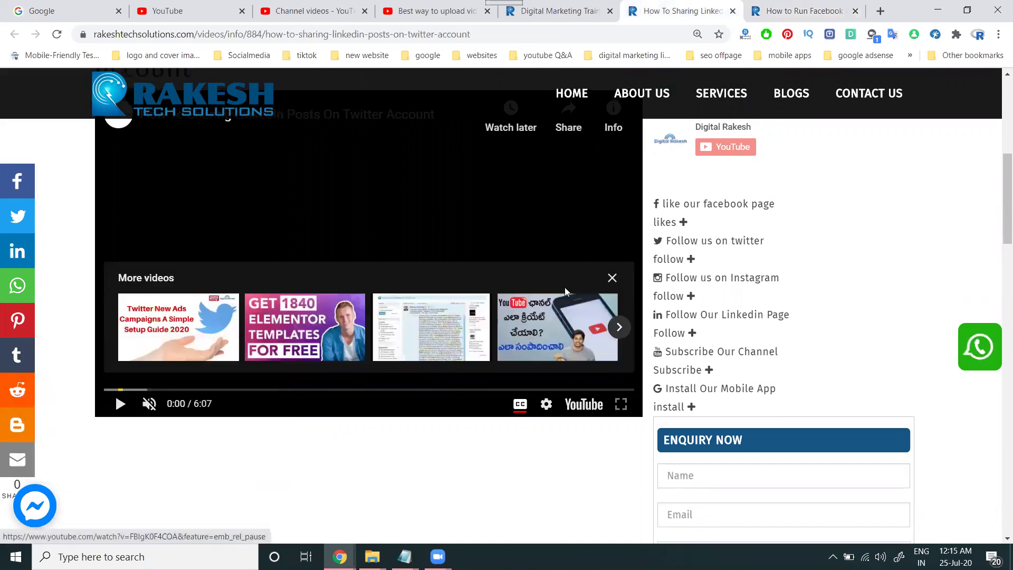
pyautogui.click(612, 279)
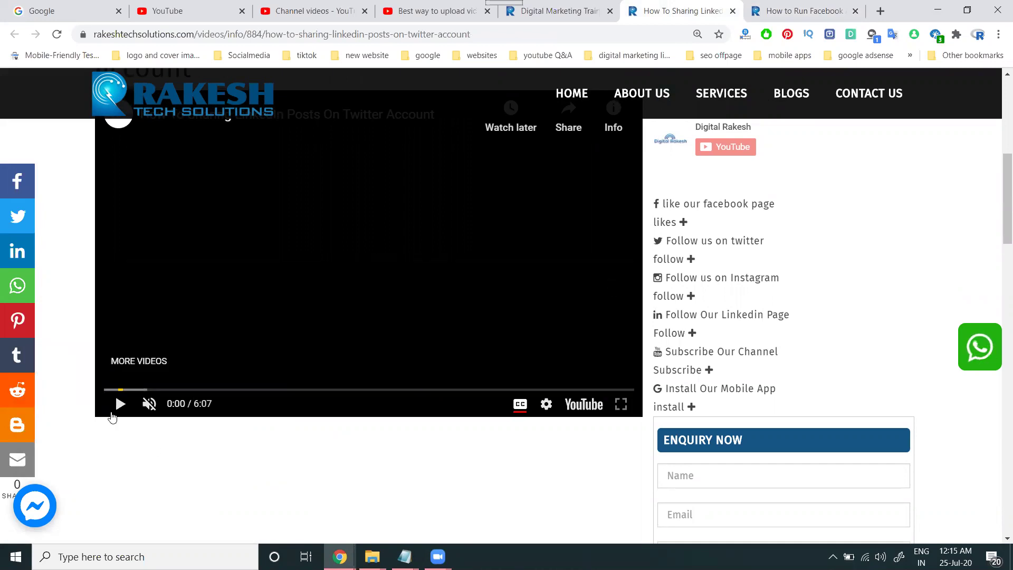
pyautogui.click(292, 291)
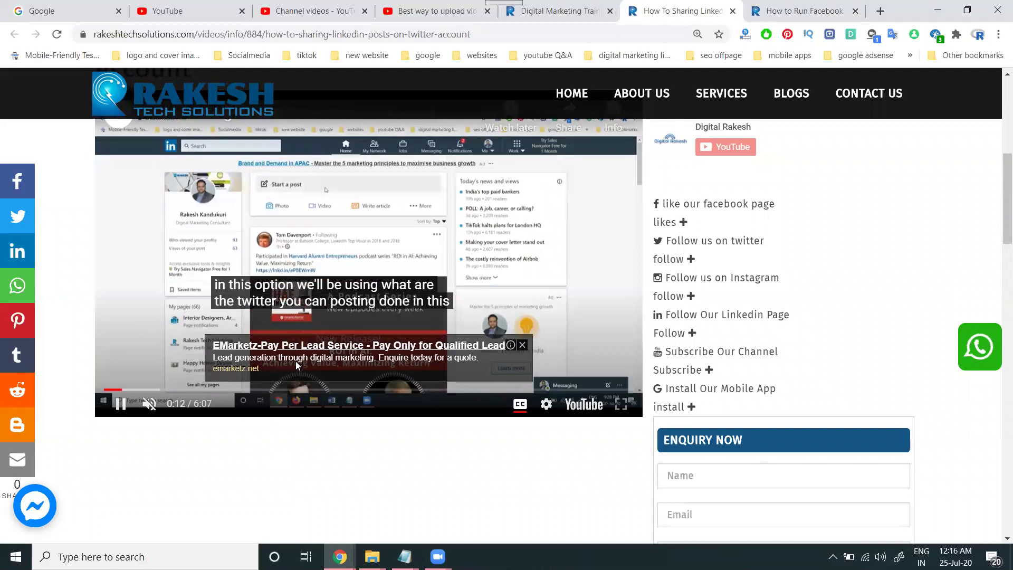
pyautogui.click(796, 10)
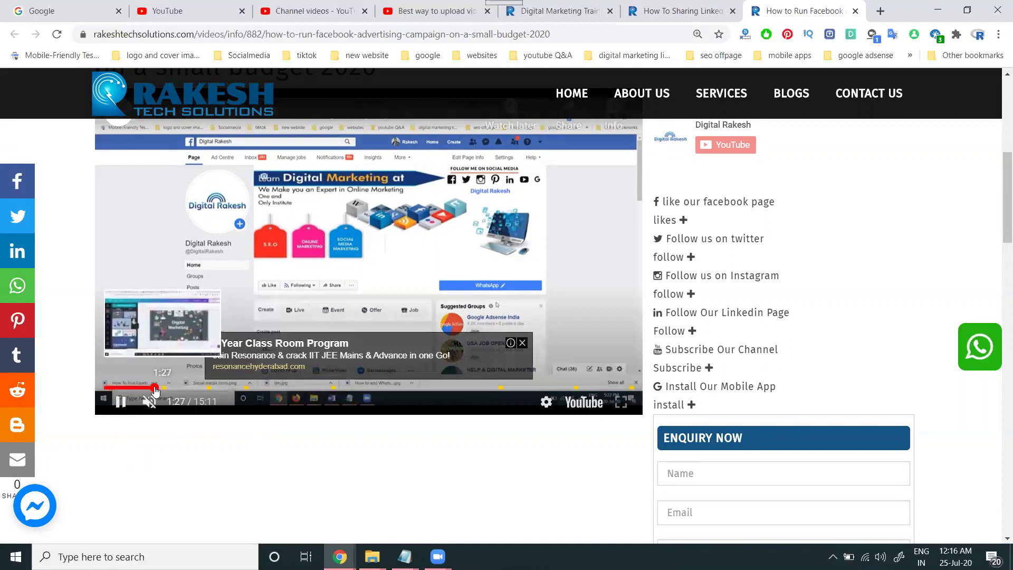
# Skim the Facebook advertising video, seeking ahead from 1:27 and dismissing the ad overlay
pyautogui.click(154, 390)
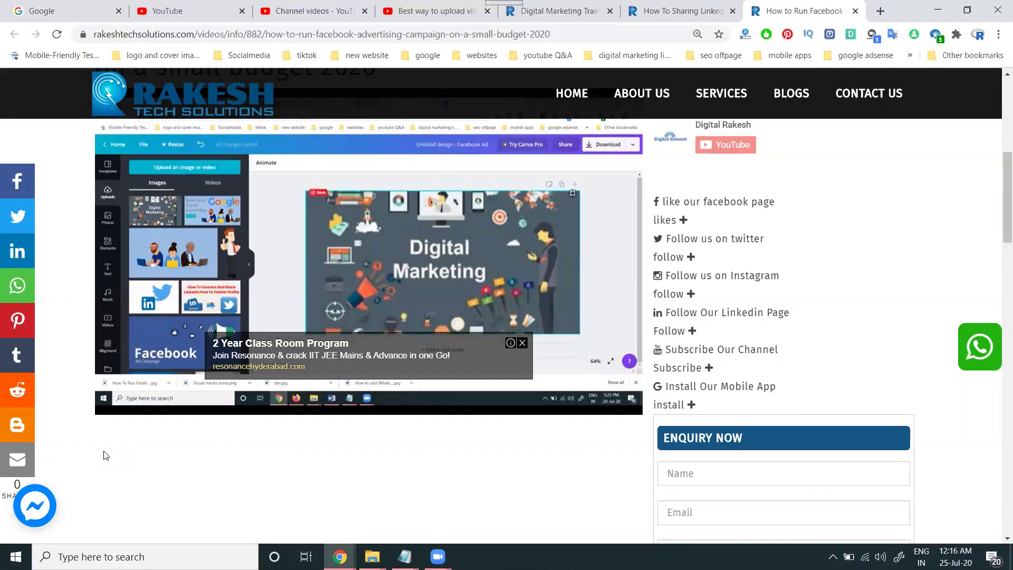
pyautogui.scroll(-3, 106, 455)
pyautogui.scroll(1, 105, 454)
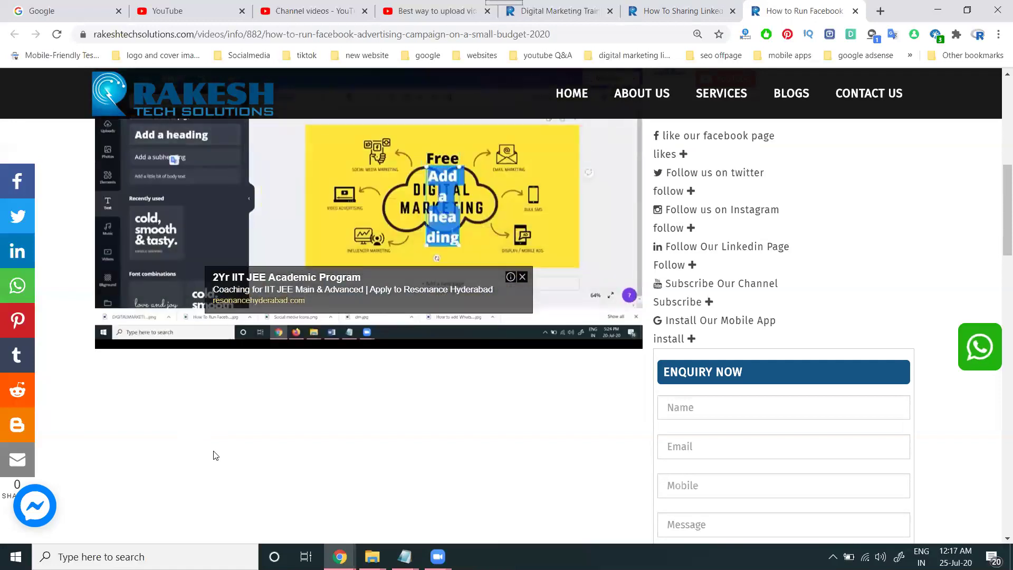
pyautogui.scroll(1, 215, 452)
pyautogui.scroll(-1, 215, 452)
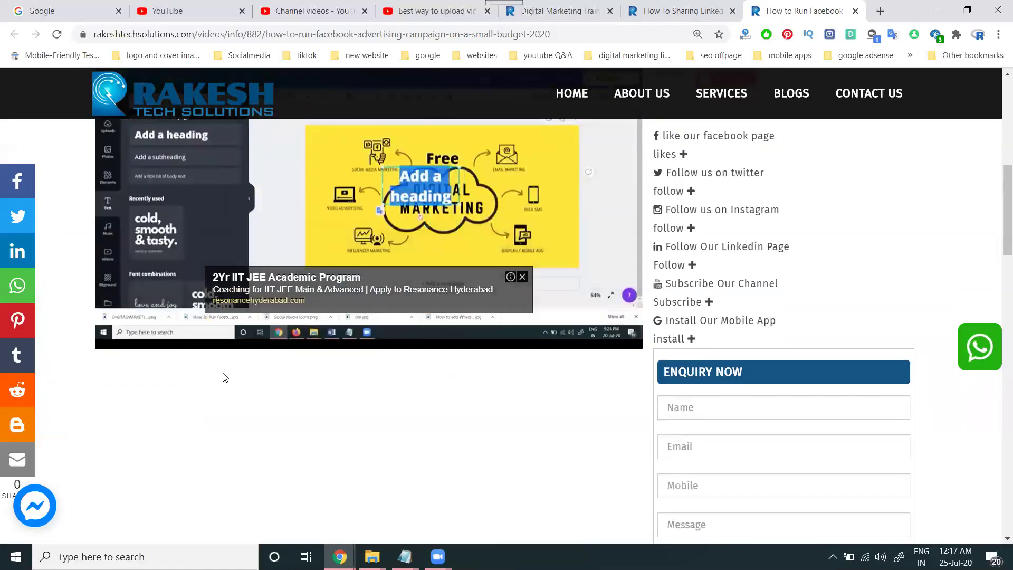
pyautogui.moveTo(169, 332)
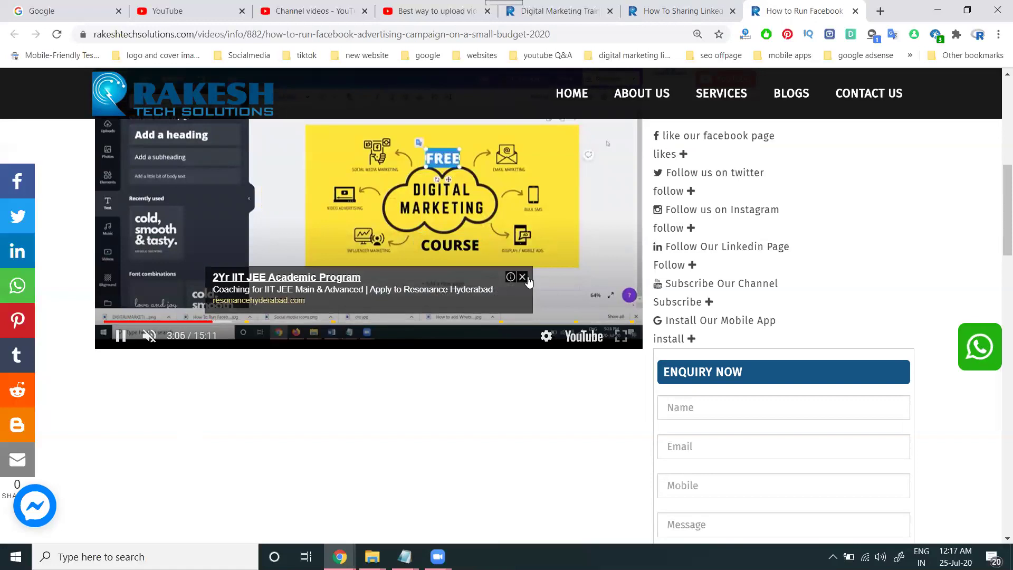
pyautogui.click(523, 278)
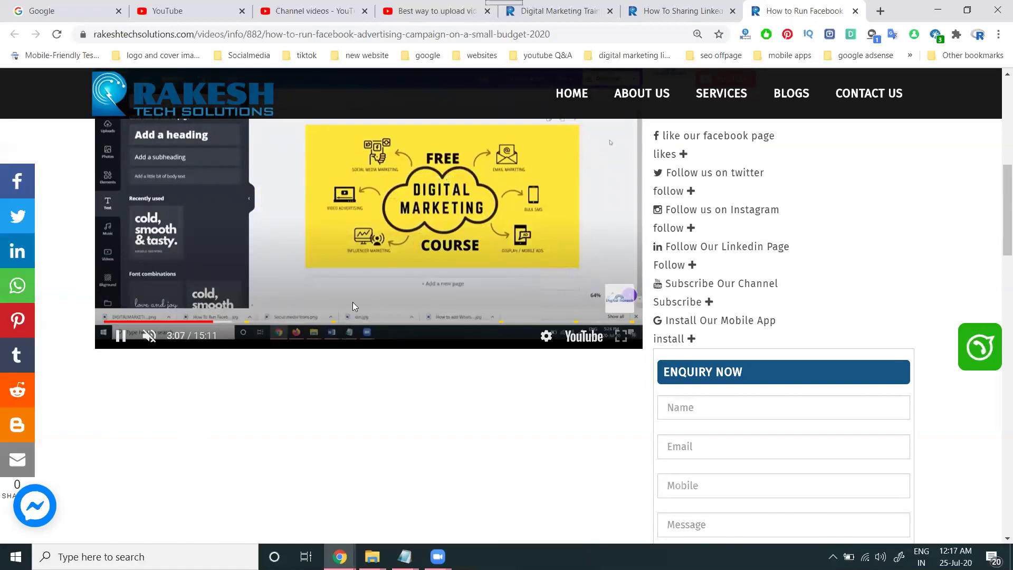
pyautogui.click(327, 323)
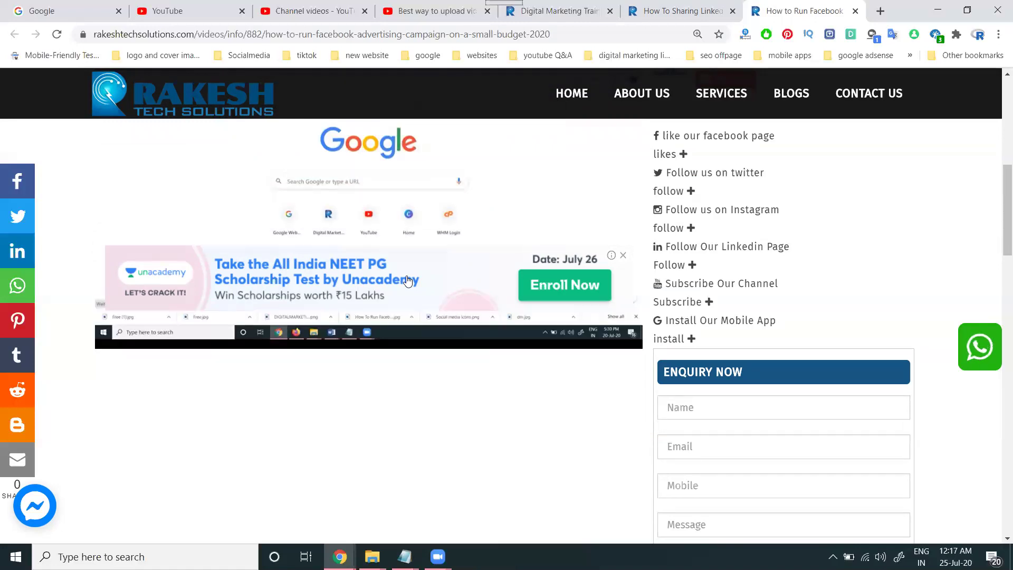
pyautogui.moveTo(347, 276)
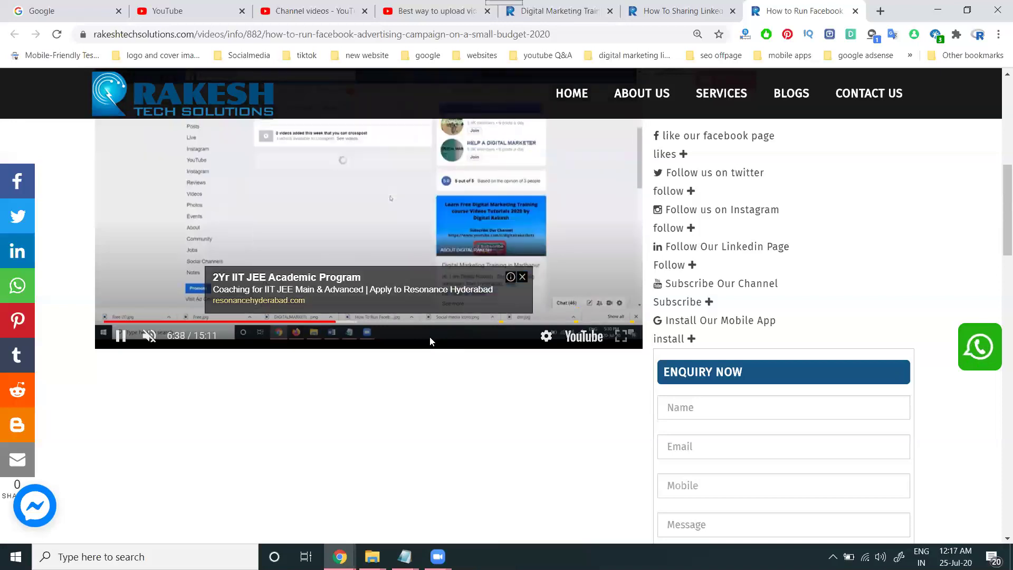
# Close the LinkedIn sharing, Facebook advertising and Best way to upload video tabs
pyautogui.click(732, 11)
pyautogui.click(733, 11)
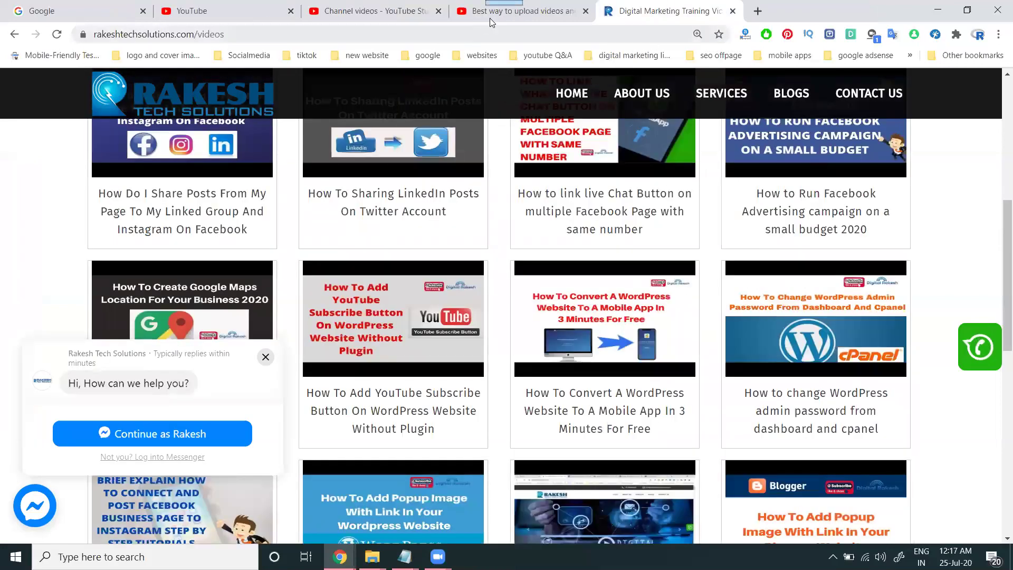
pyautogui.click(485, 14)
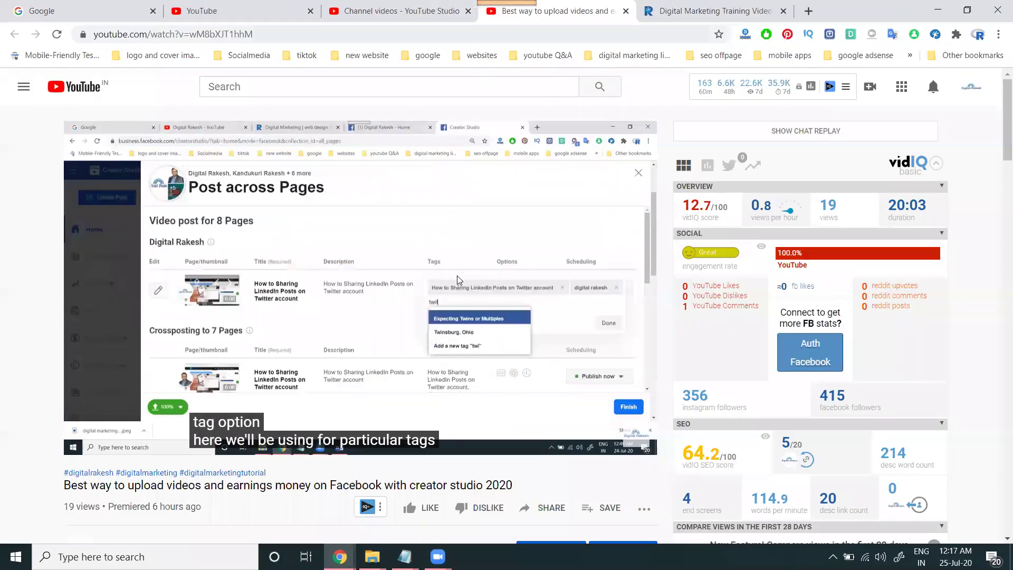
pyautogui.click(625, 12)
# Open the LinkedIn with Twitter video's Monetization page and review its pre-roll, mid-roll and post-roll locations
pyautogui.click(382, 5)
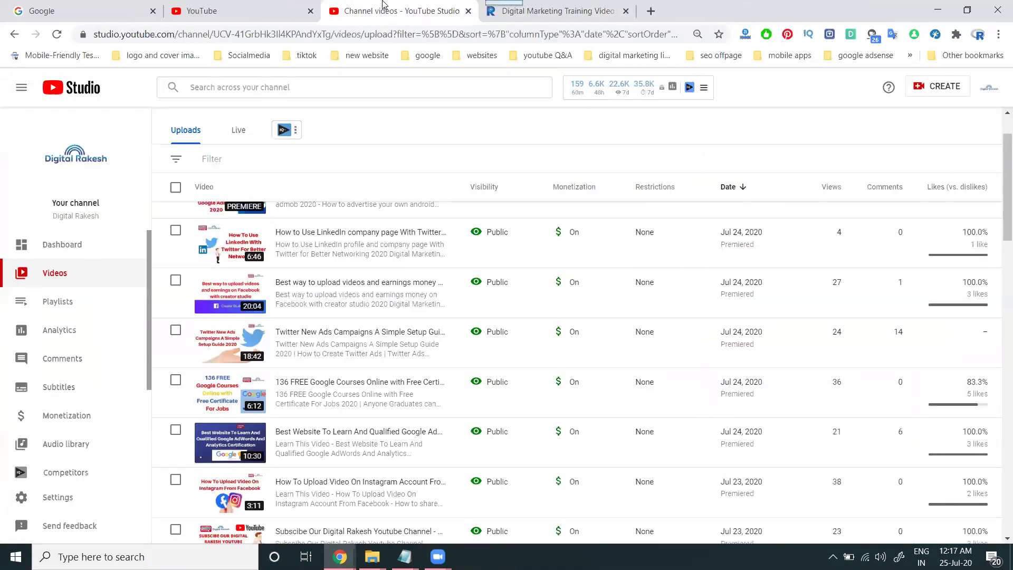
pyautogui.moveTo(375, 238)
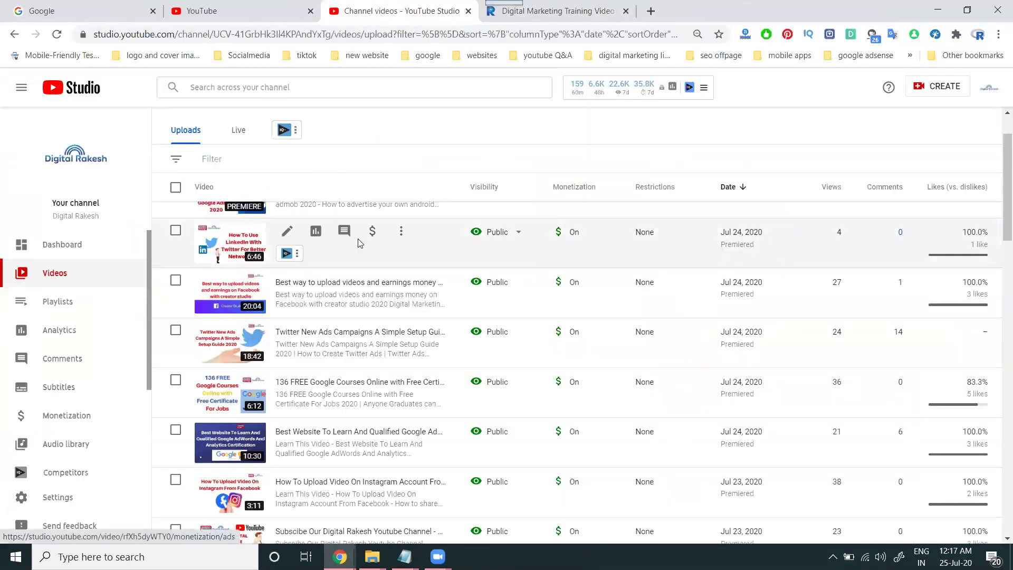
pyautogui.click(289, 232)
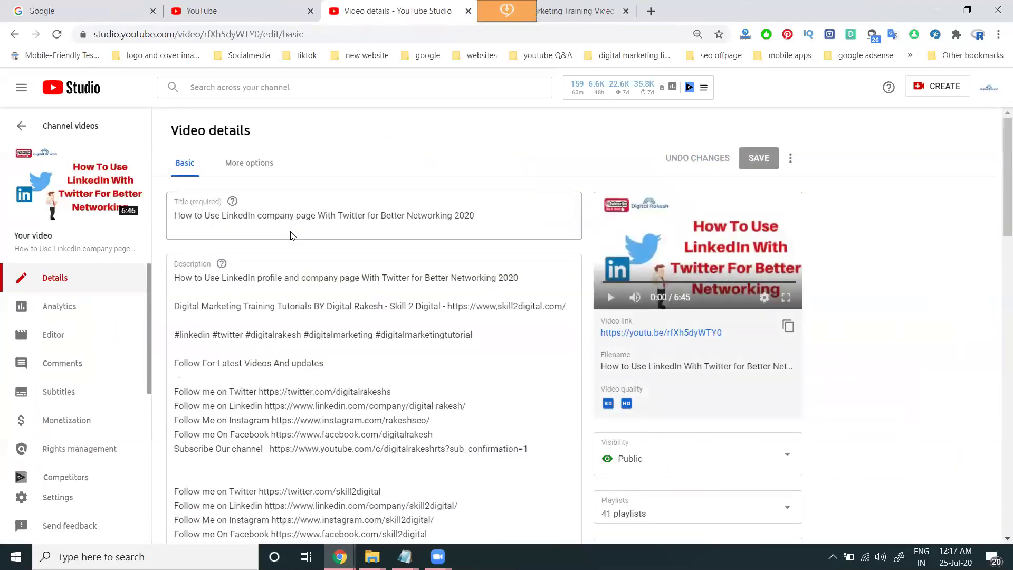
pyautogui.click(61, 419)
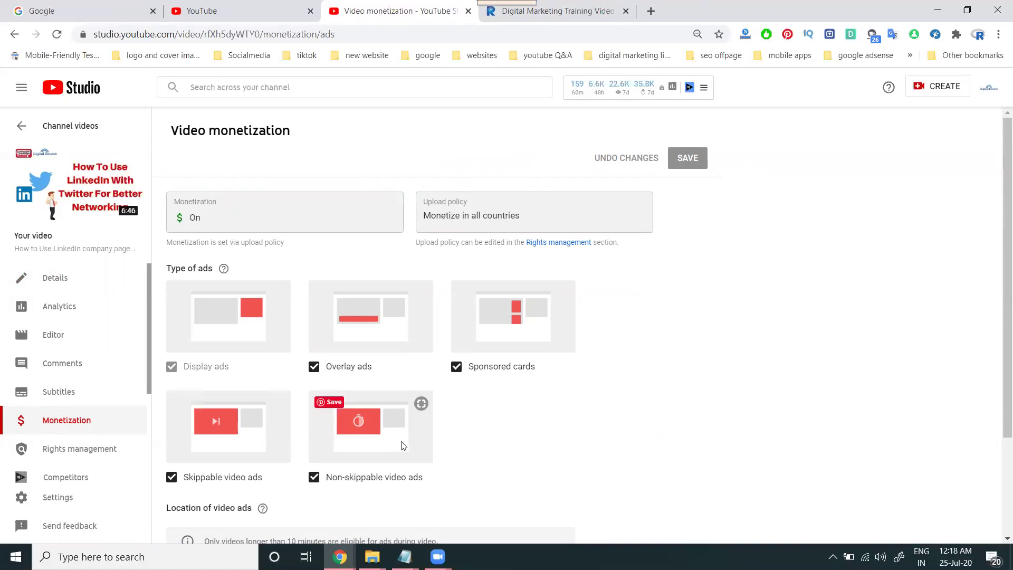
pyautogui.scroll(-3, 401, 444)
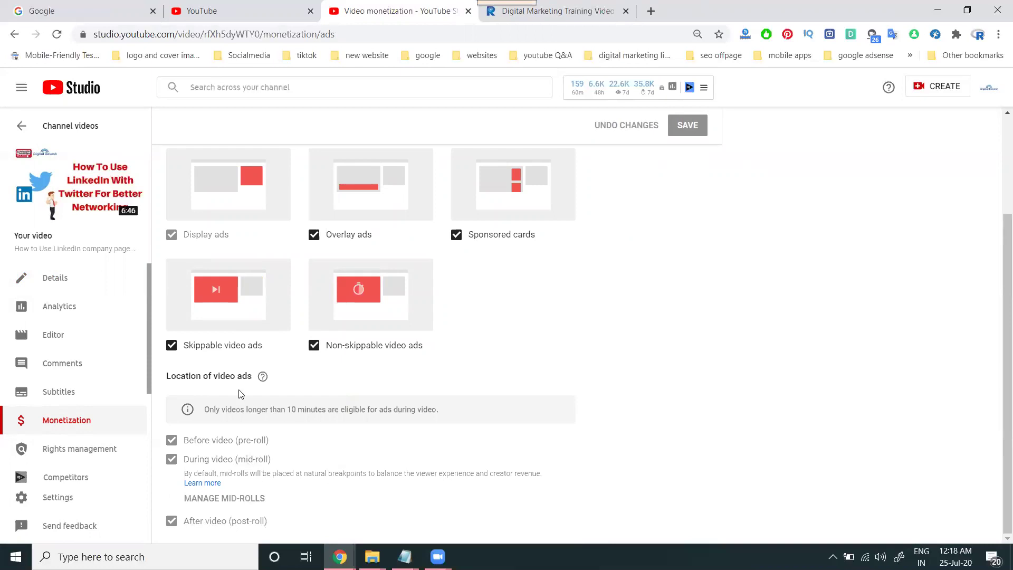
pyautogui.moveTo(129, 217)
# Open the Facebook upload video's mid-roll ad breaks, listing breaks at 00:46, 01:59 and 03:16
pyautogui.click(21, 126)
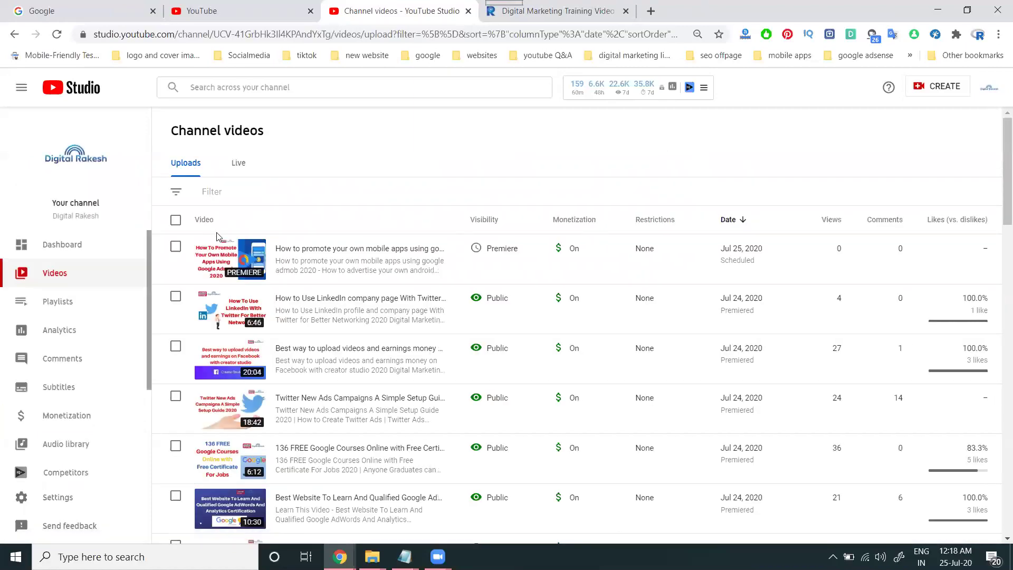
pyautogui.click(294, 350)
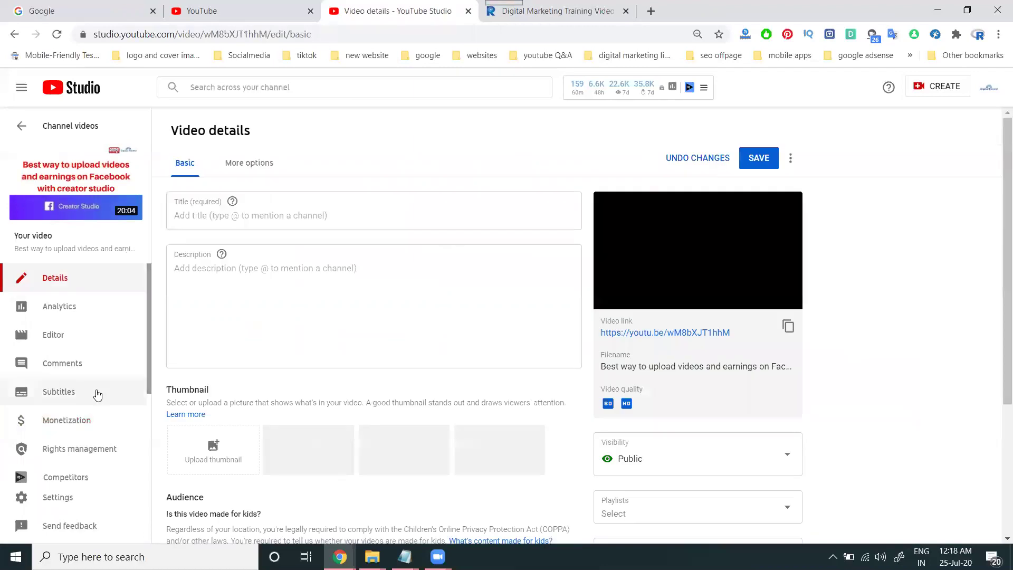
pyautogui.click(89, 419)
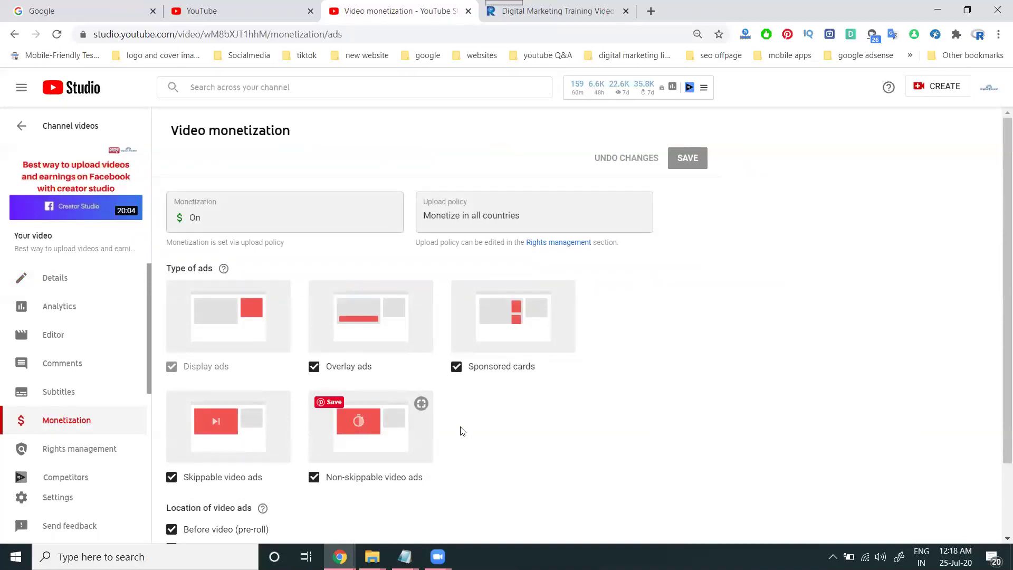
pyautogui.scroll(-2, 565, 407)
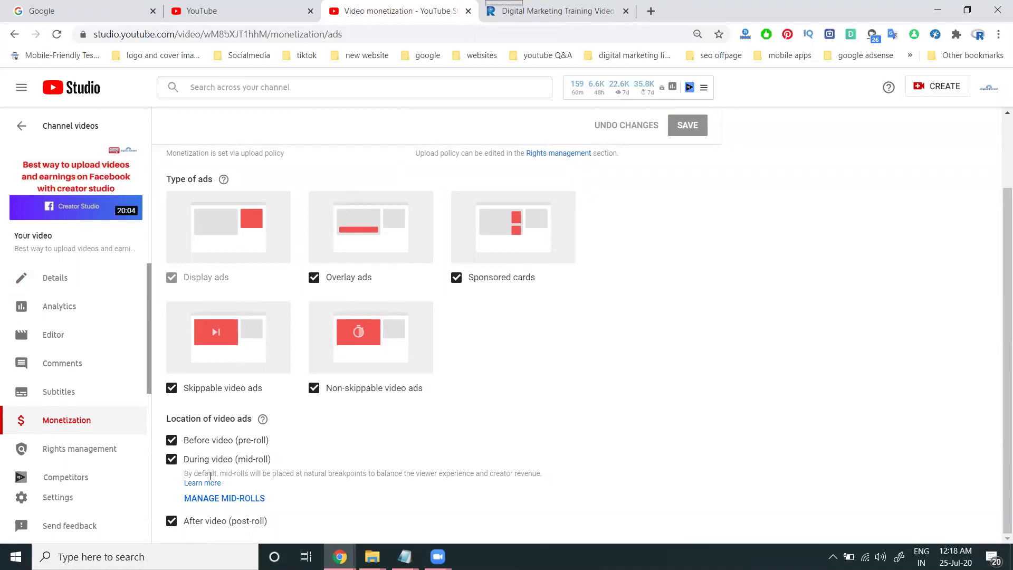
pyautogui.click(206, 501)
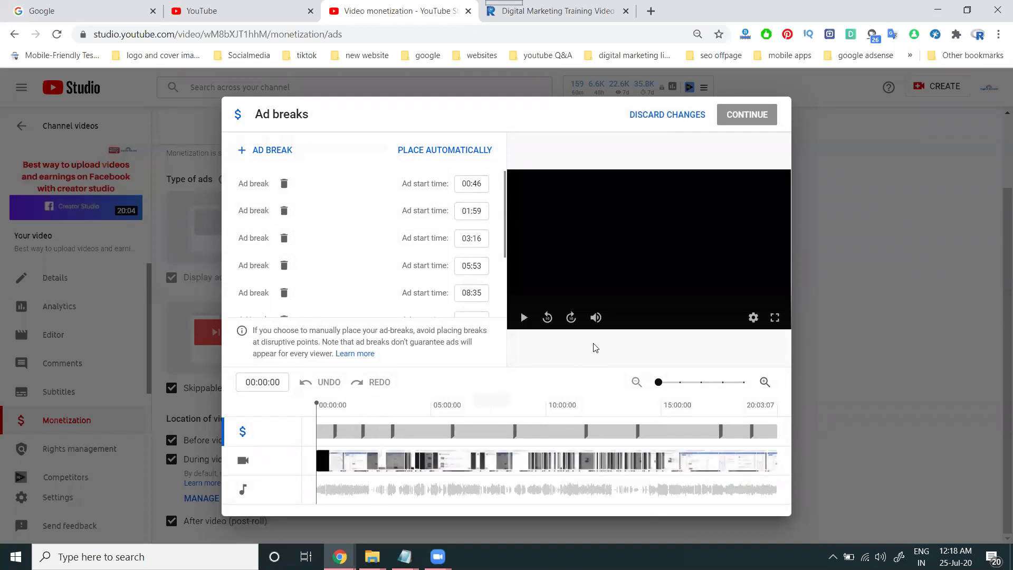
# Mute the preview and delete the 03:16 ad break, plus a trial break added at 04:39
pyautogui.click(597, 318)
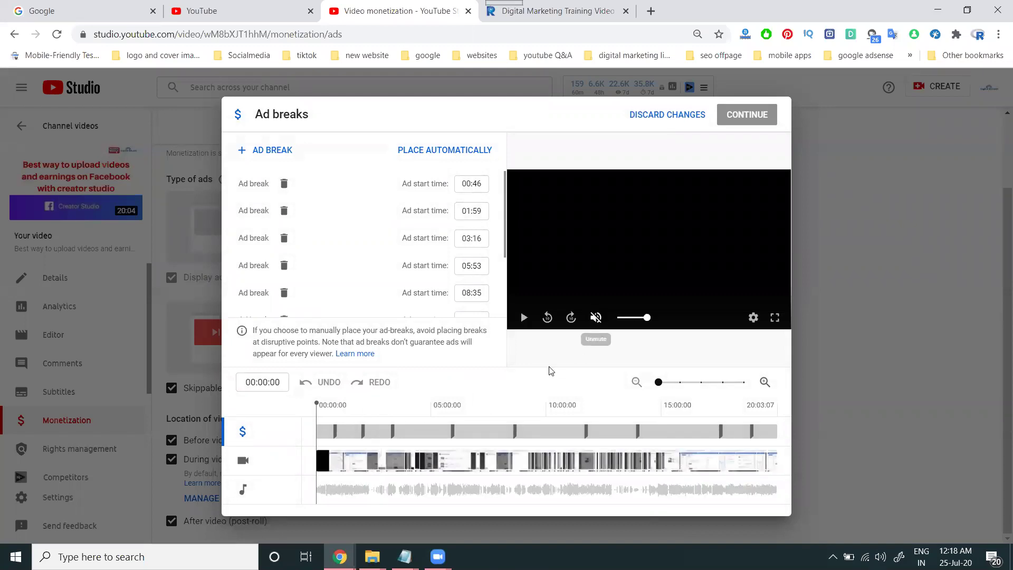
pyautogui.click(424, 454)
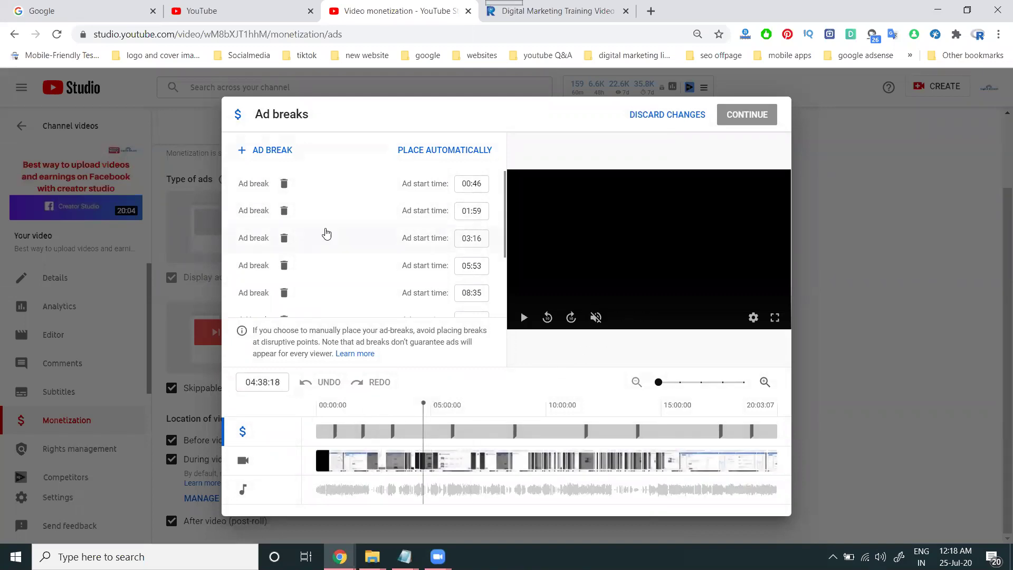
pyautogui.click(272, 150)
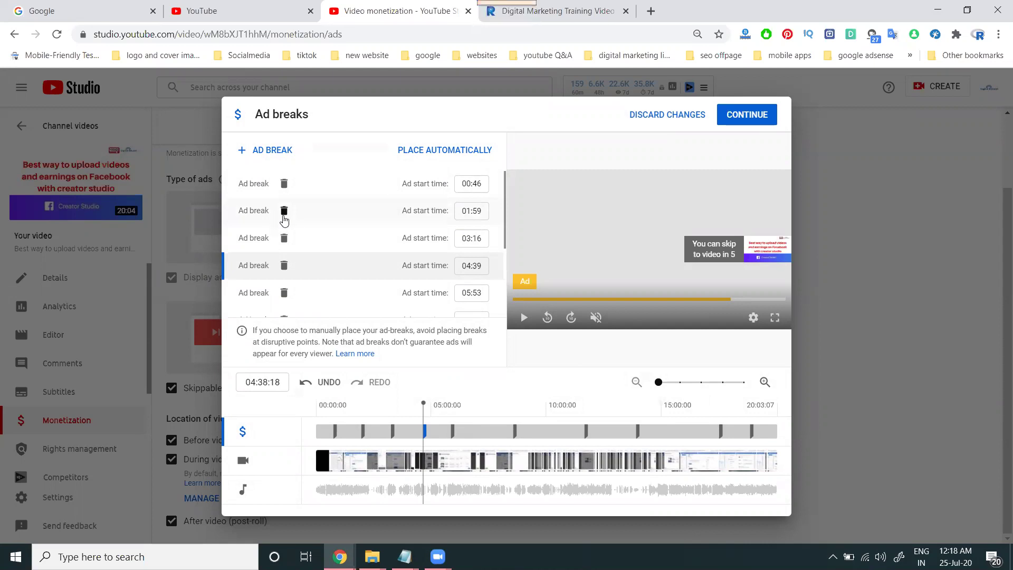
pyautogui.click(283, 239)
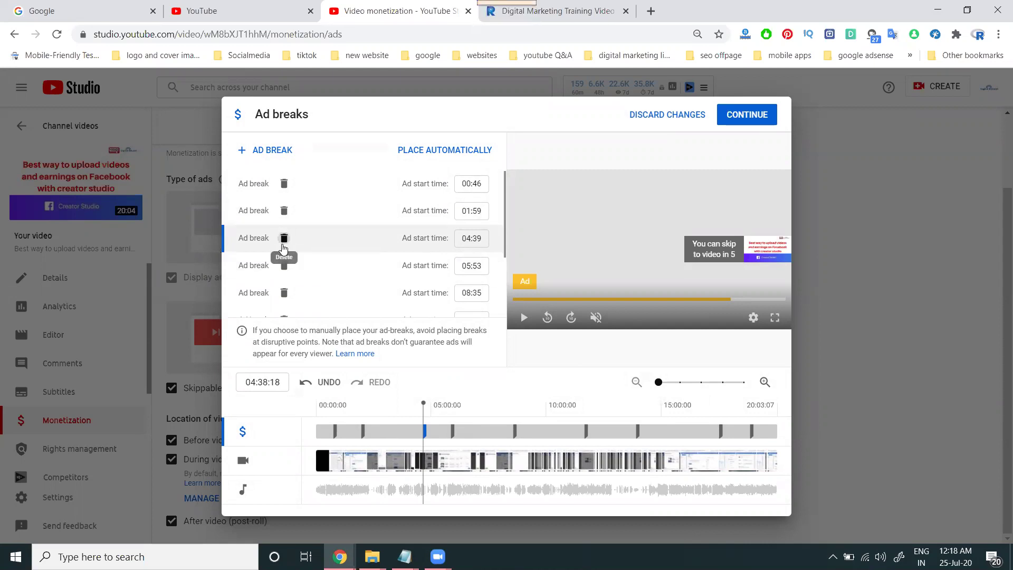
pyautogui.click(283, 241)
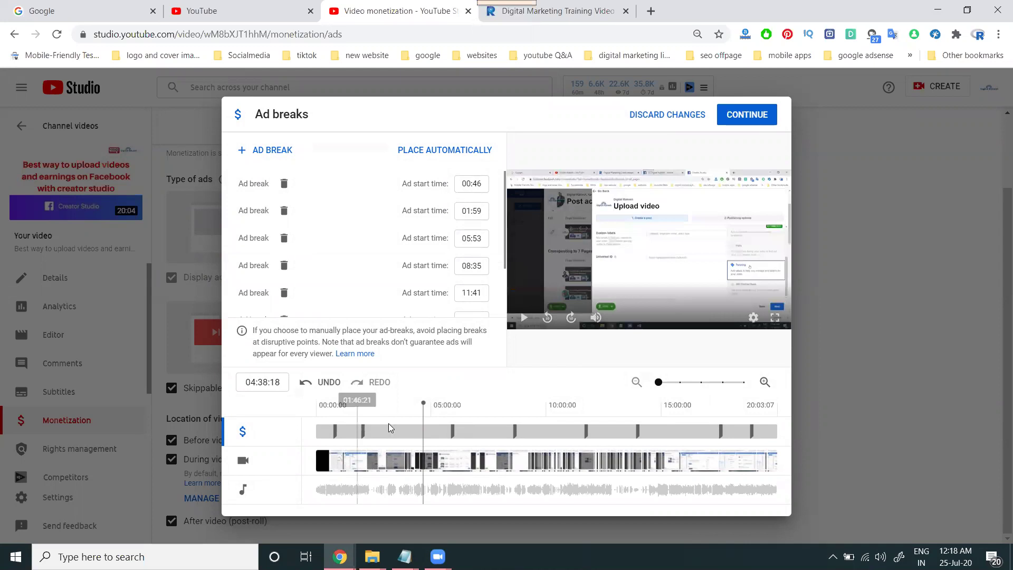
# Add mid-roll ad breaks at 03:57 and 15:46, then save the monetization settings
pyautogui.click(407, 457)
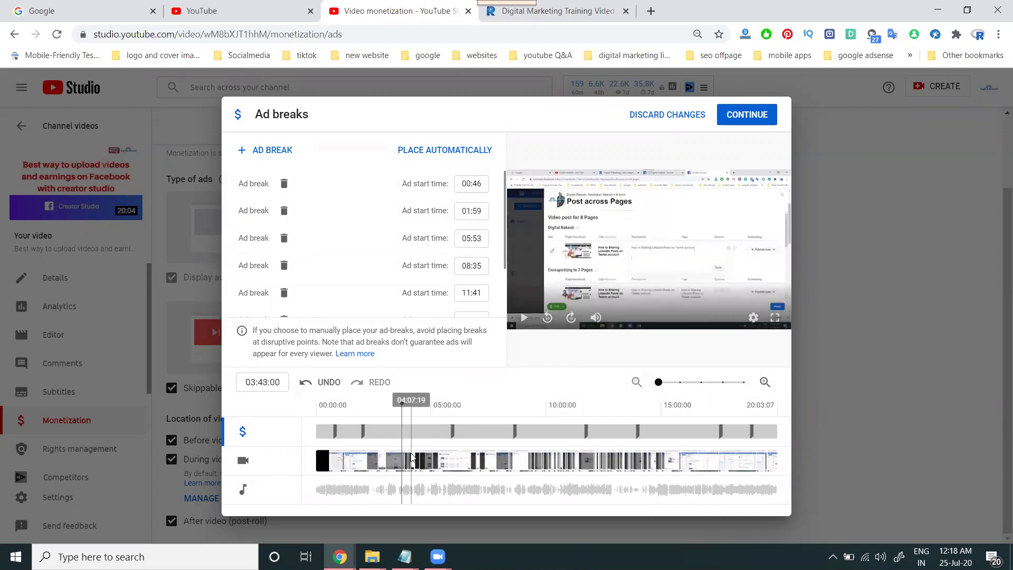
pyautogui.click(276, 151)
pyautogui.click(678, 463)
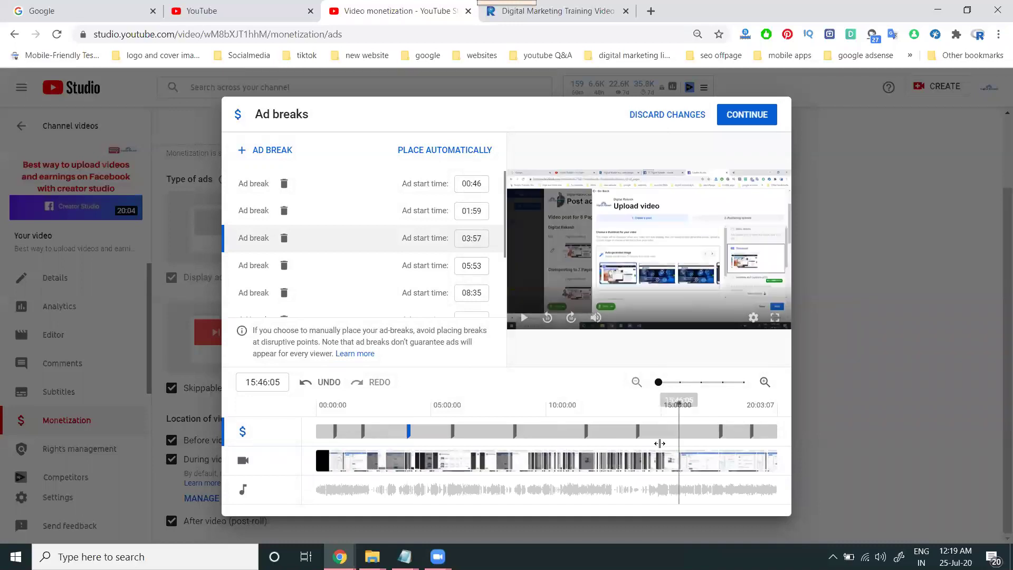
pyautogui.click(290, 151)
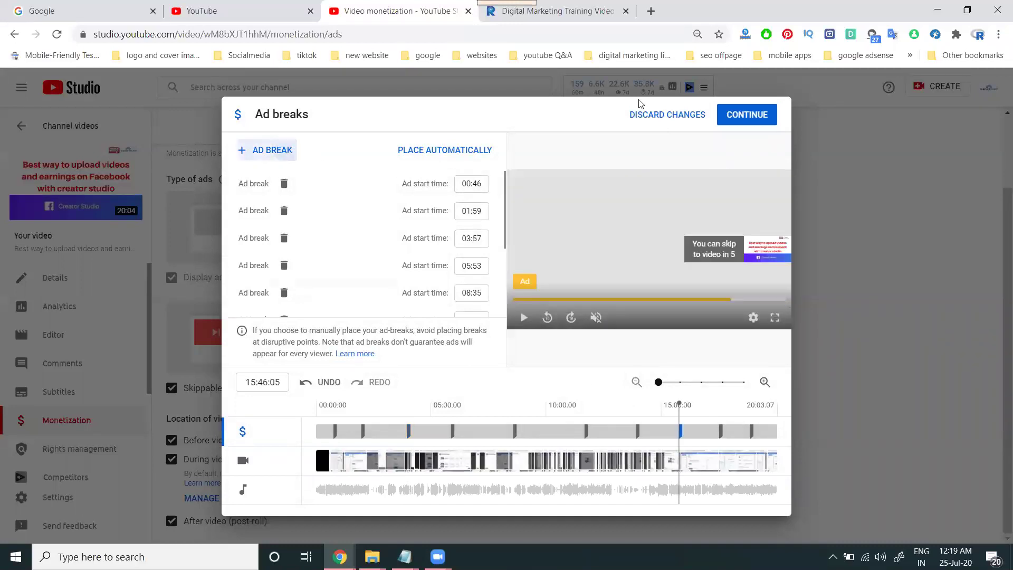
pyautogui.click(732, 115)
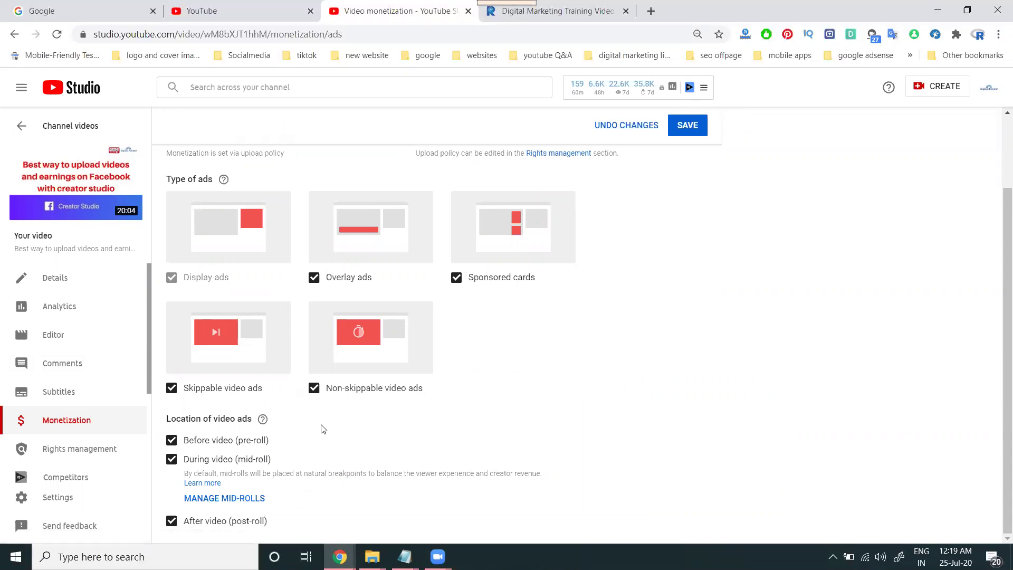
pyautogui.click(688, 127)
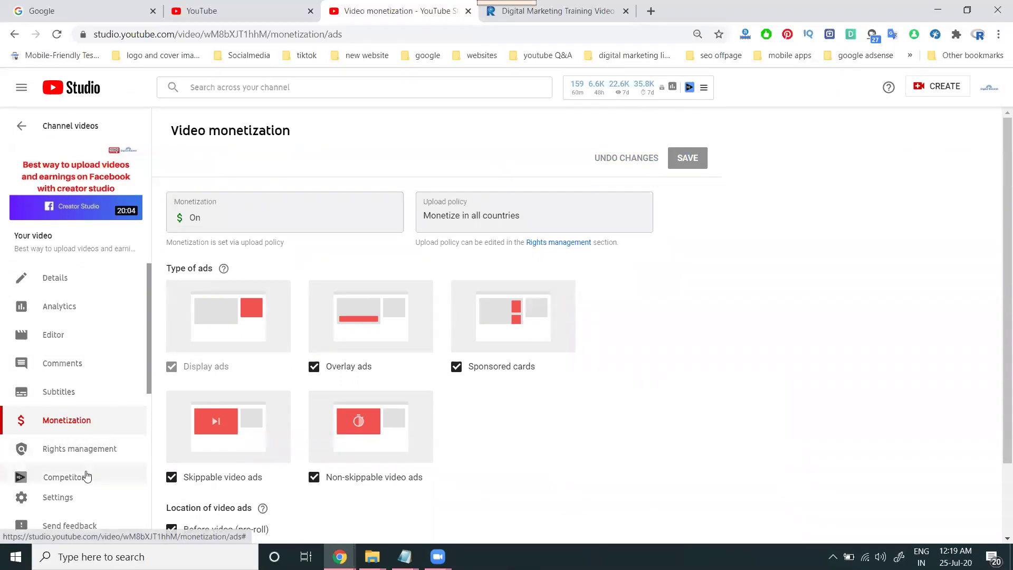
# Review the Rights Management upload policy, left at Monetize in all countries, and the Block outside ownership settings
pyautogui.click(99, 451)
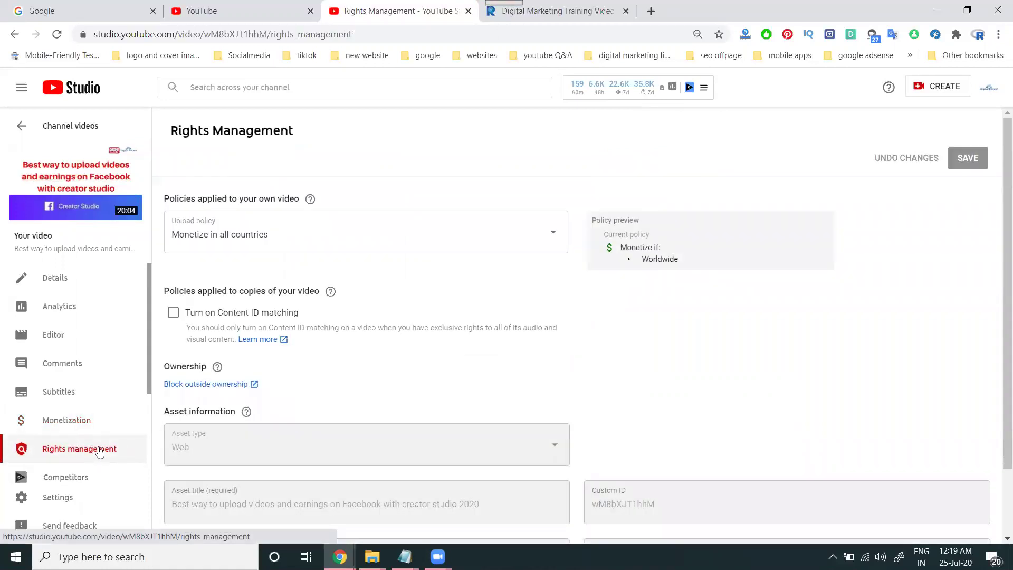
pyautogui.click(209, 239)
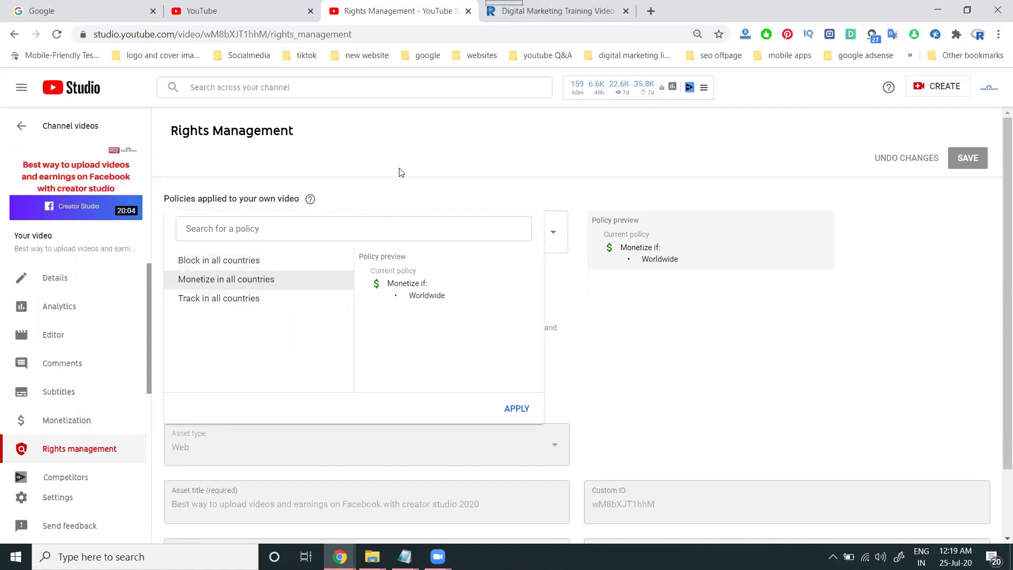
pyautogui.click(701, 260)
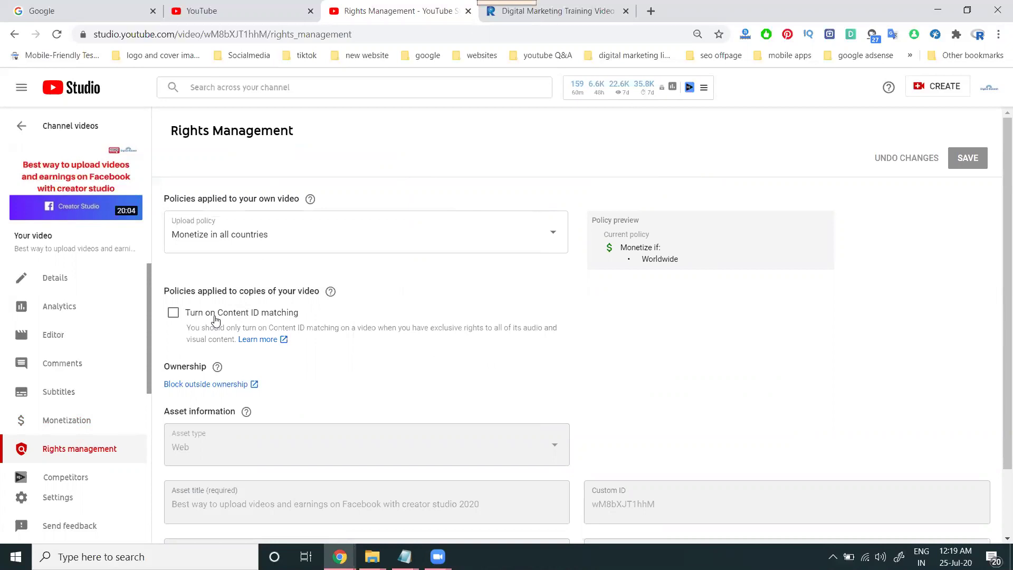
pyautogui.click(231, 386)
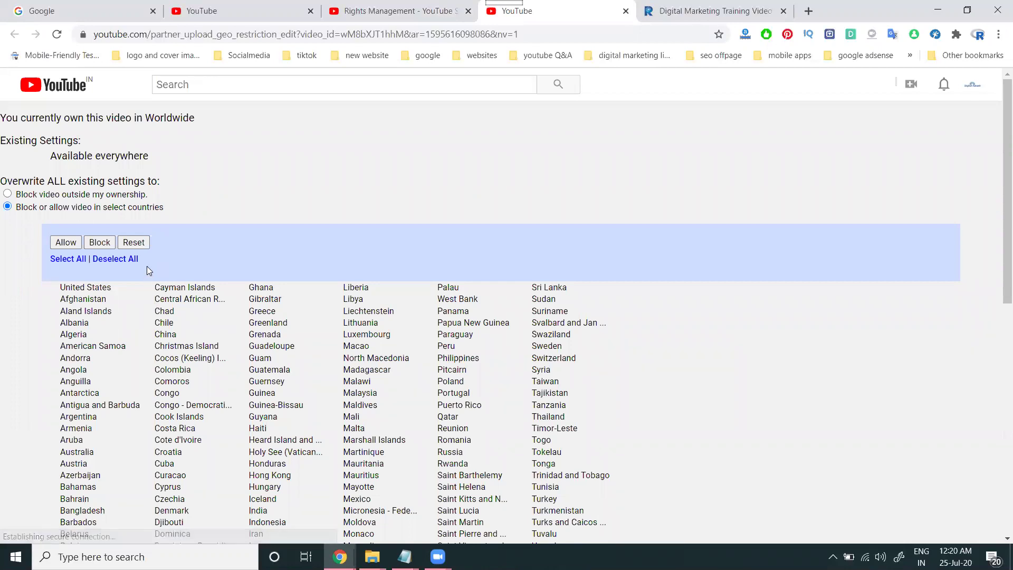
pyautogui.click(626, 10)
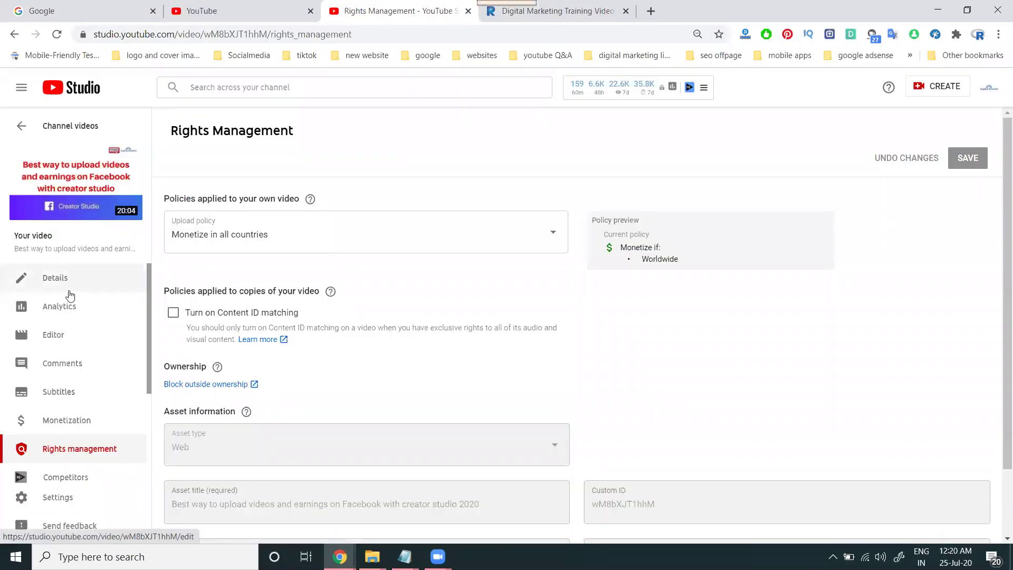
# Go back to the Monetization page and check the ad types and pre-, mid- and post-roll ad locations
pyautogui.click(74, 419)
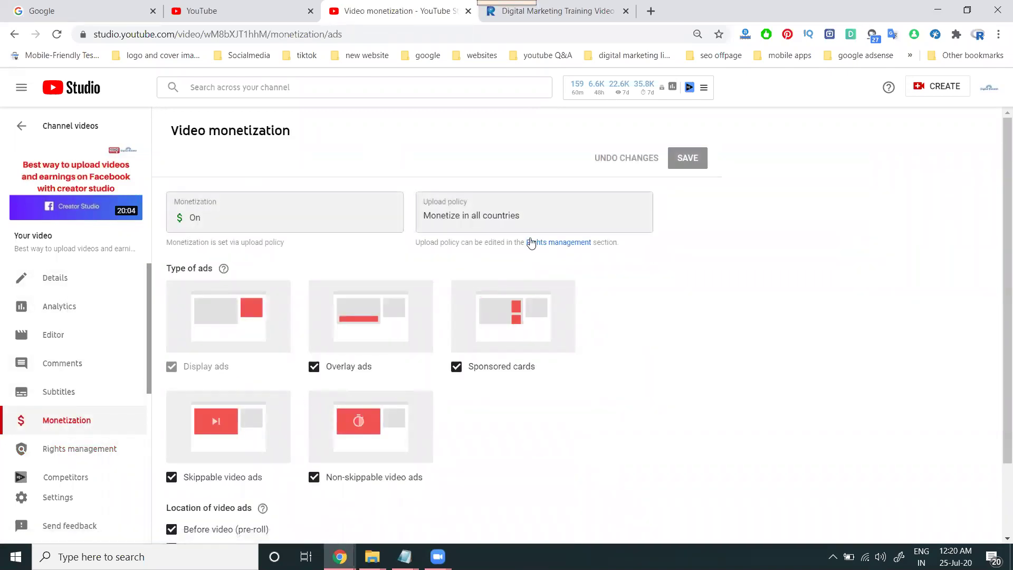
pyautogui.scroll(-2, 580, 313)
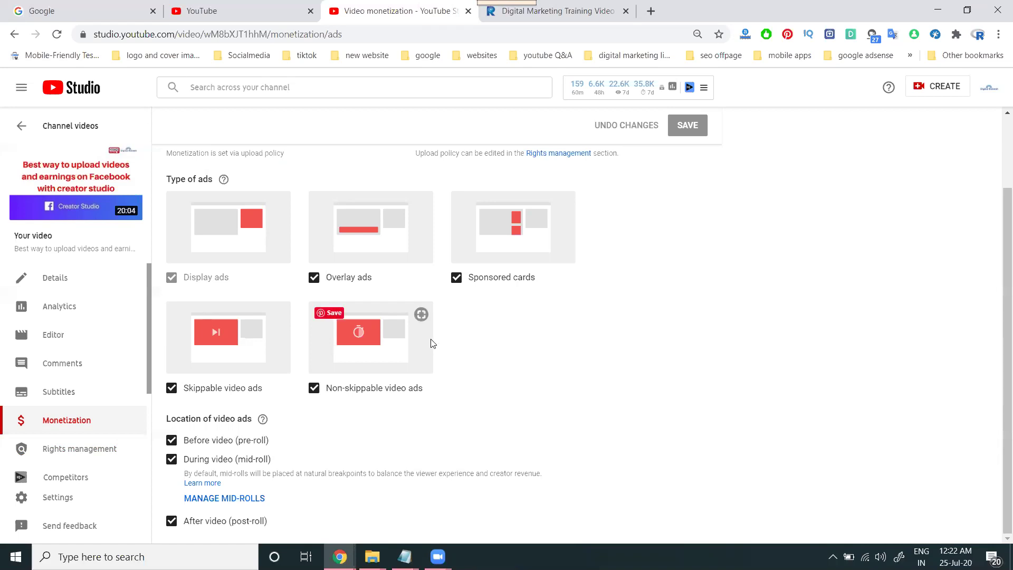
# Check the video's Reach analytics, keeping the date range at Since published
pyautogui.click(100, 317)
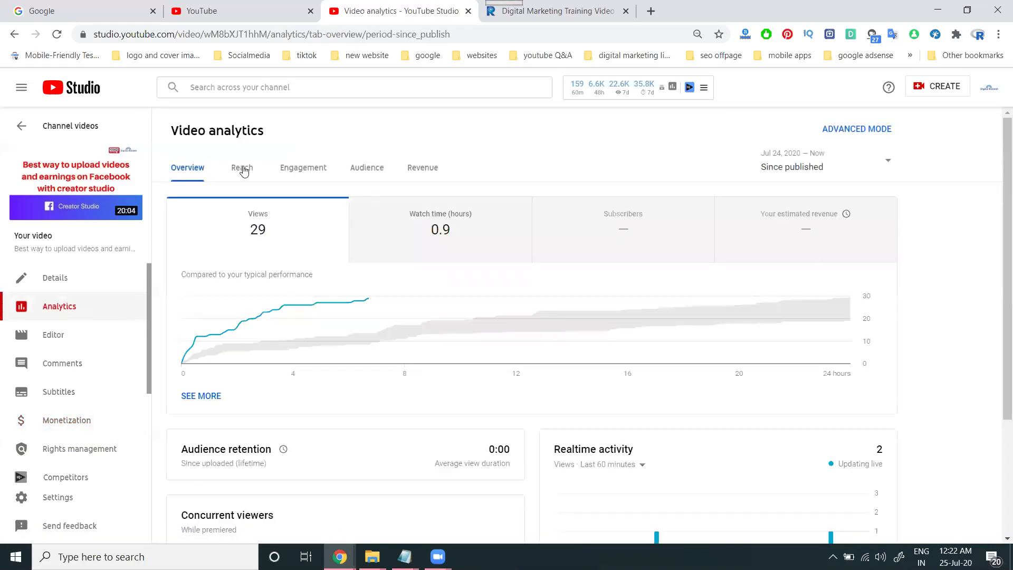
pyautogui.click(243, 168)
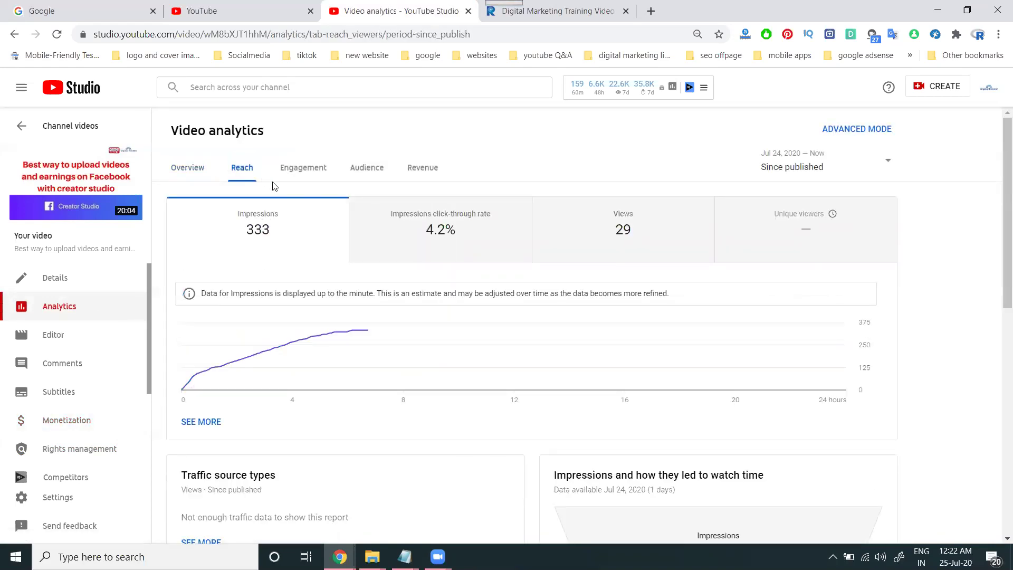
pyautogui.click(764, 168)
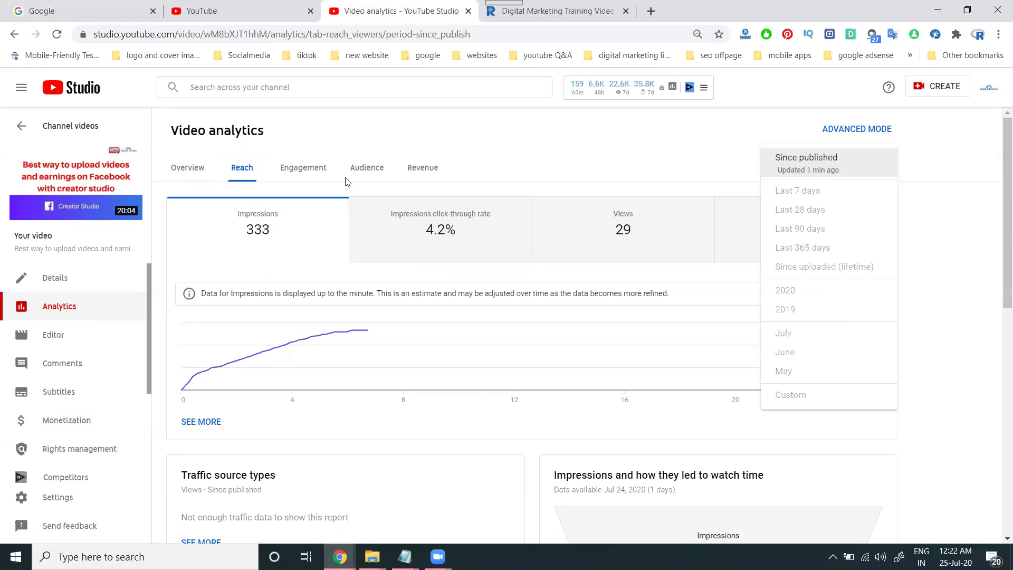
pyautogui.click(321, 175)
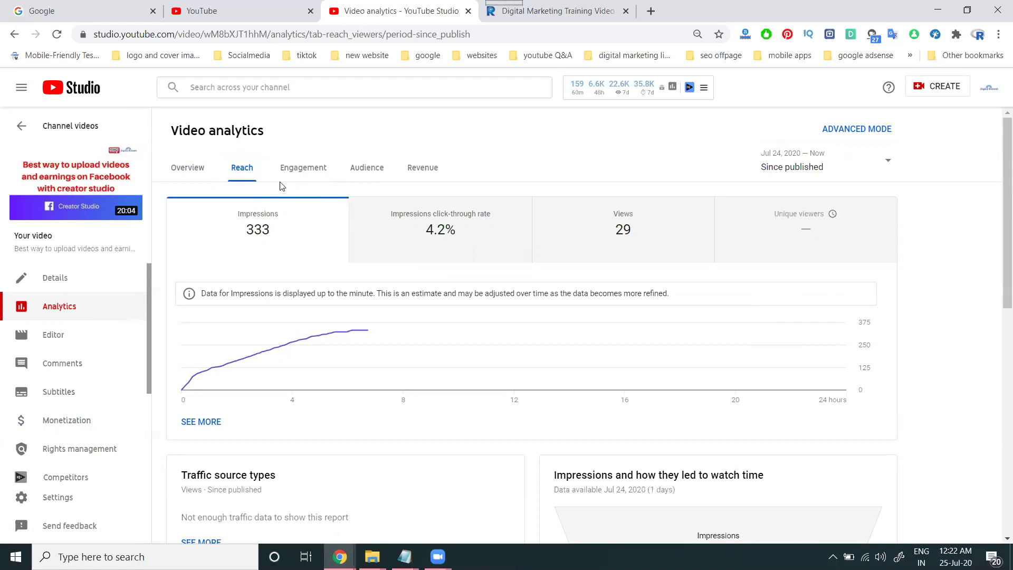
# View the Engagement statistics, then return to the Channel videos uploads list
pyautogui.click(296, 172)
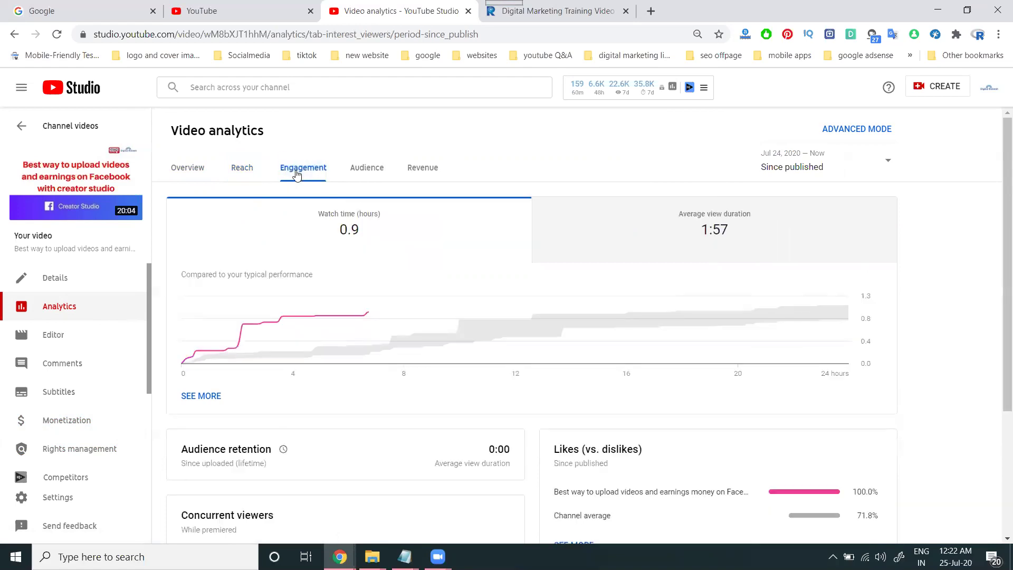
pyautogui.click(21, 128)
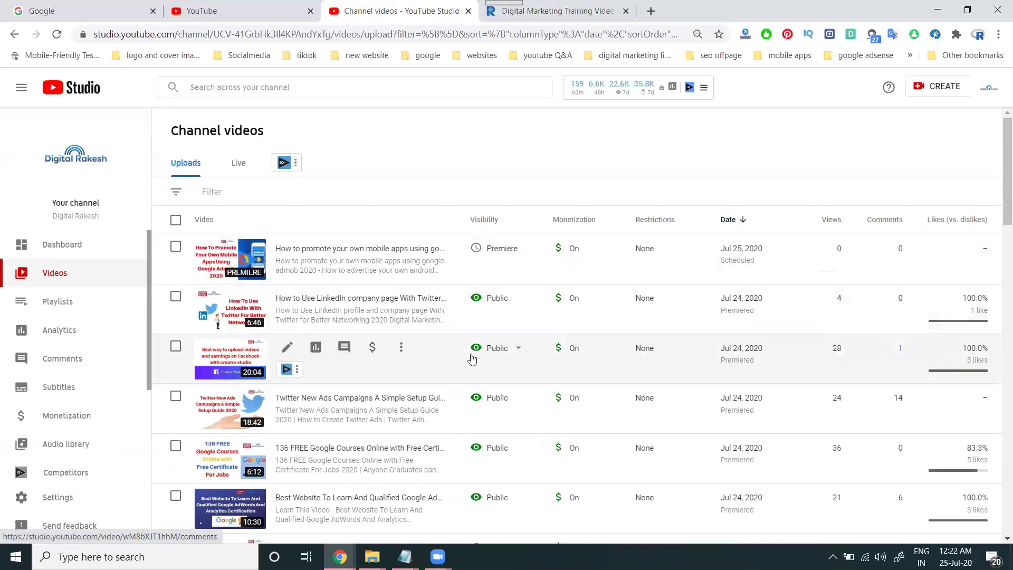
pyautogui.scroll(-1, 464, 356)
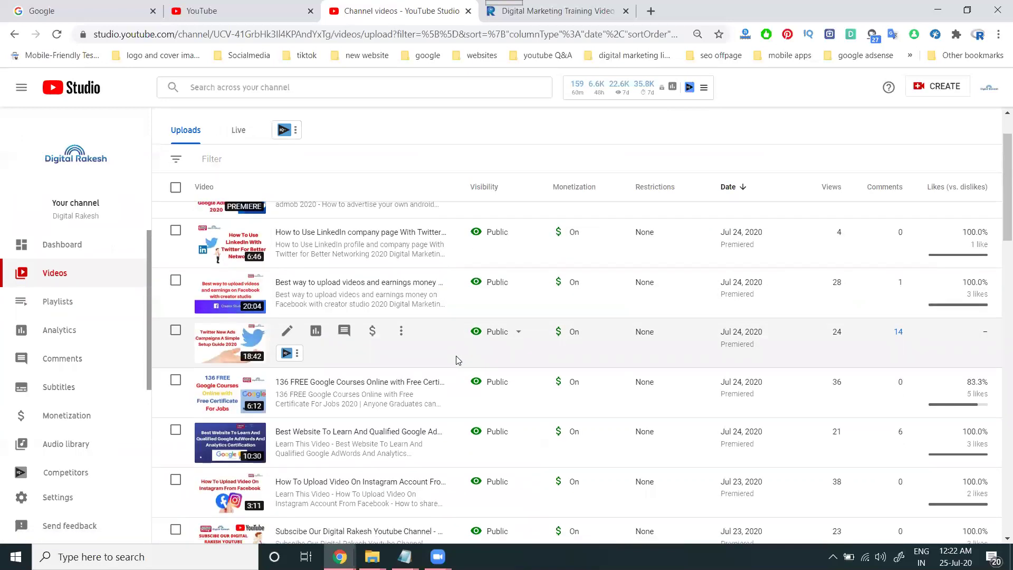